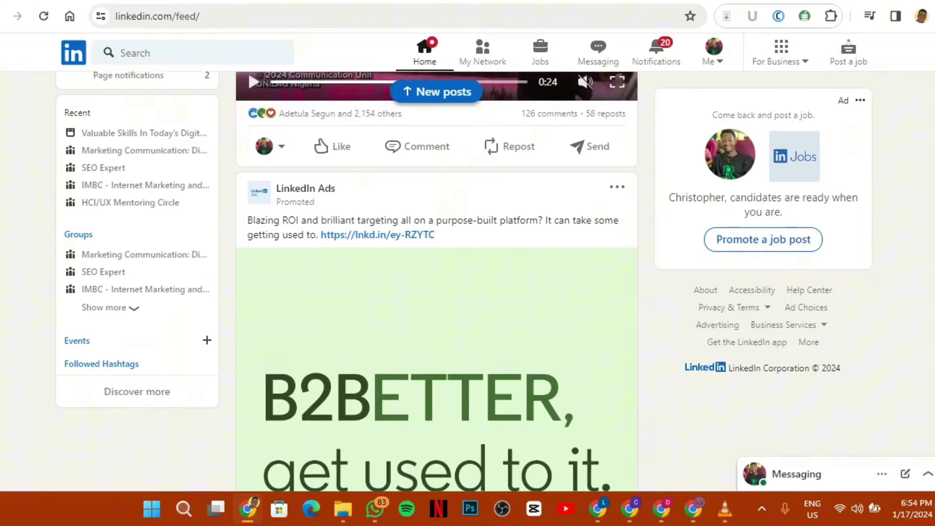
Step: Open the setup form for a new LinkedIn Page of the Company type and return to the feed
scroll(436, 281, "down", 1)
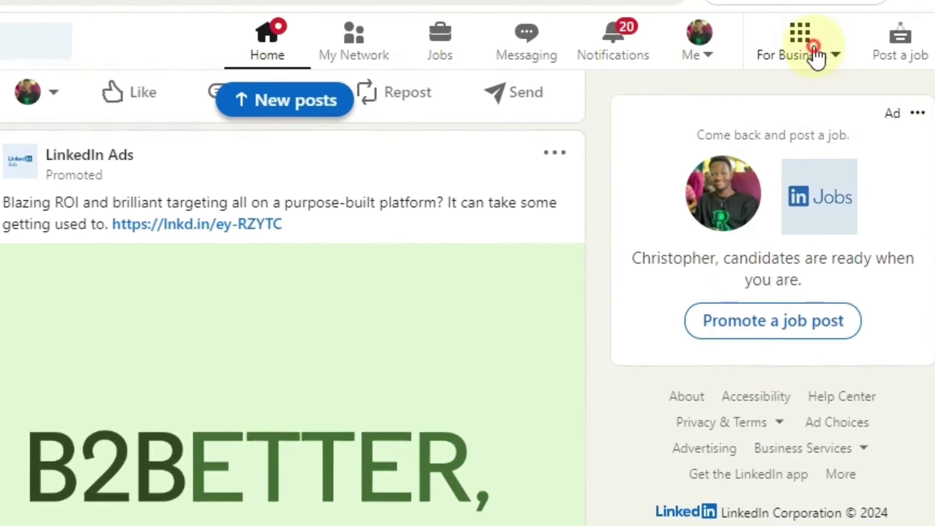
left_click(785, 61)
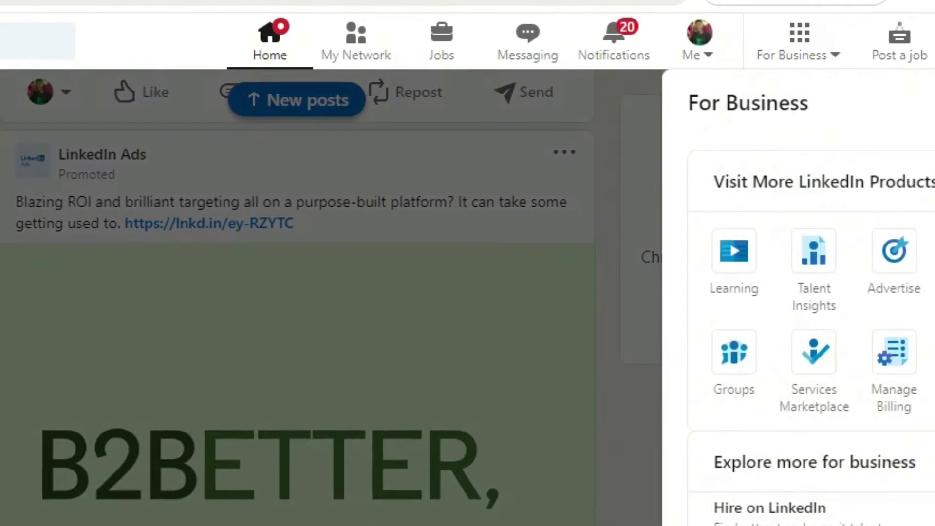
scroll(808, 317, "down", 3)
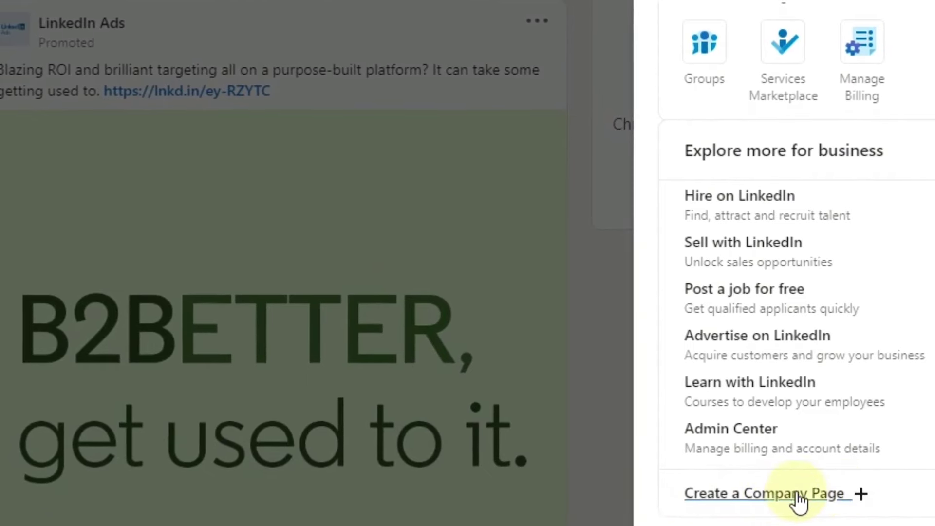
left_click(816, 499)
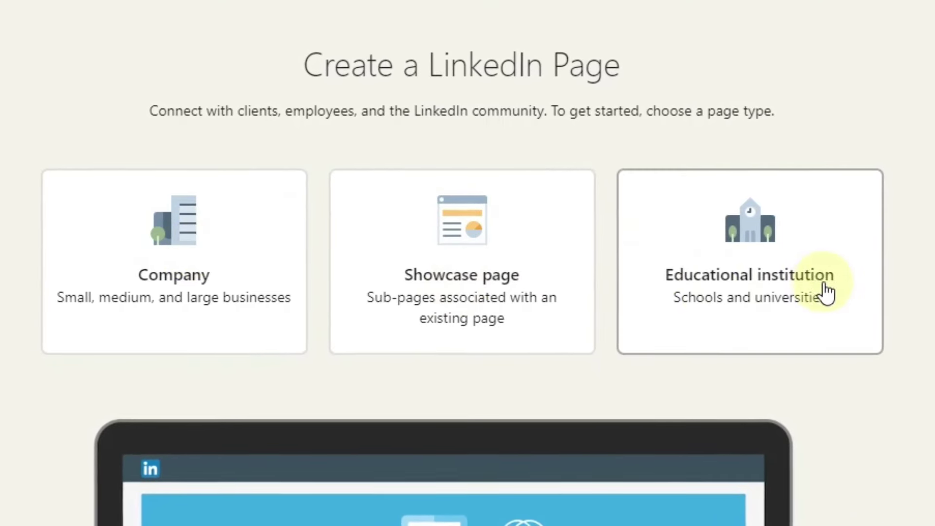
left_click(215, 290)
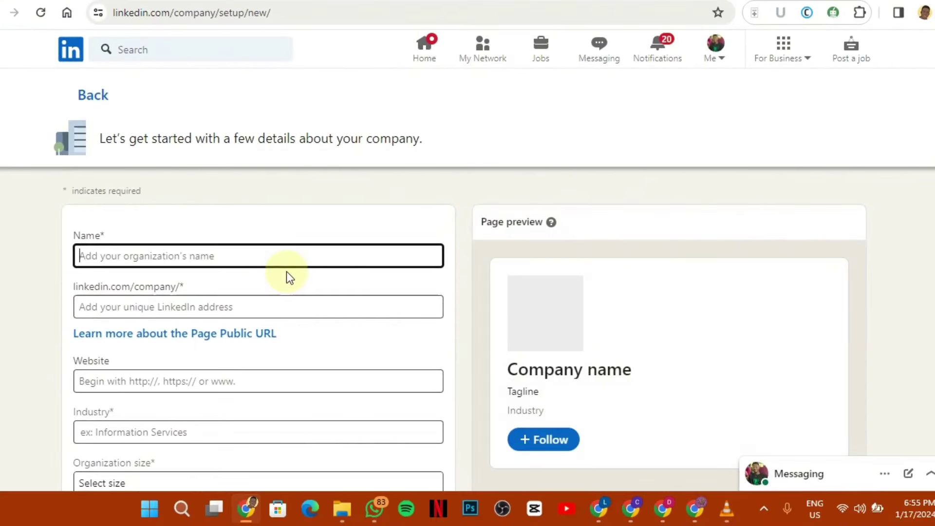
left_click(2, 22)
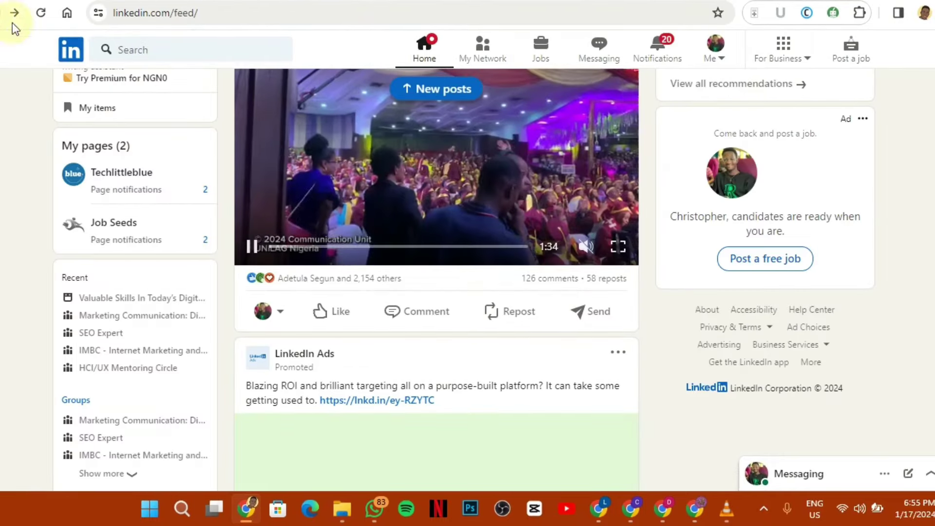
scroll(436, 280, "down", 6)
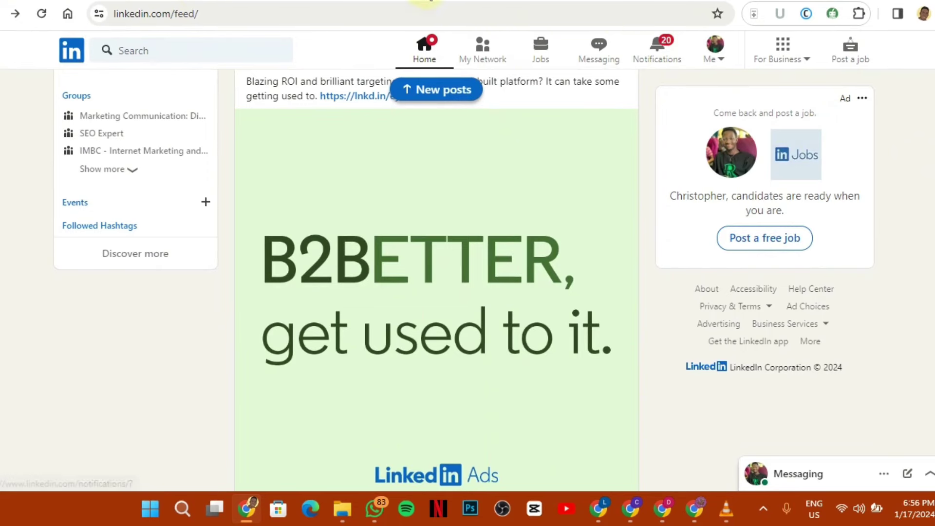
left_click(204, 1)
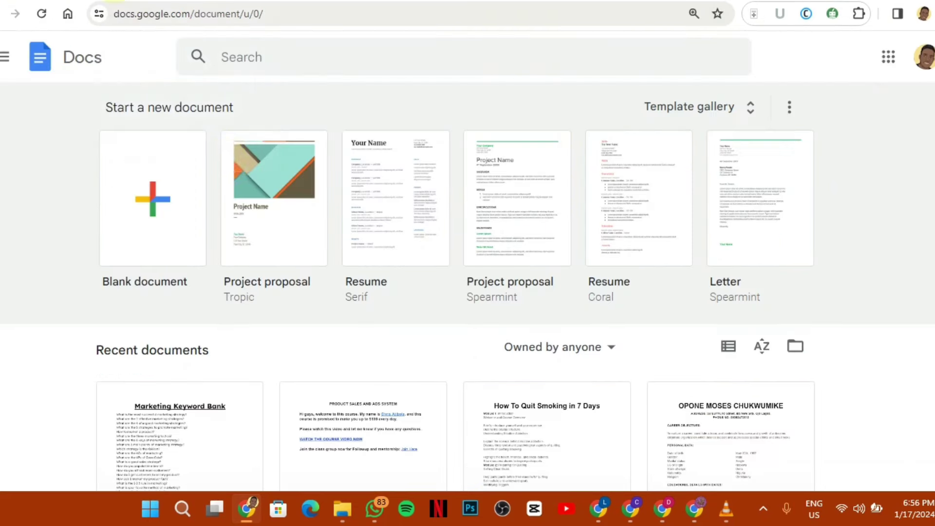
left_click(176, 215)
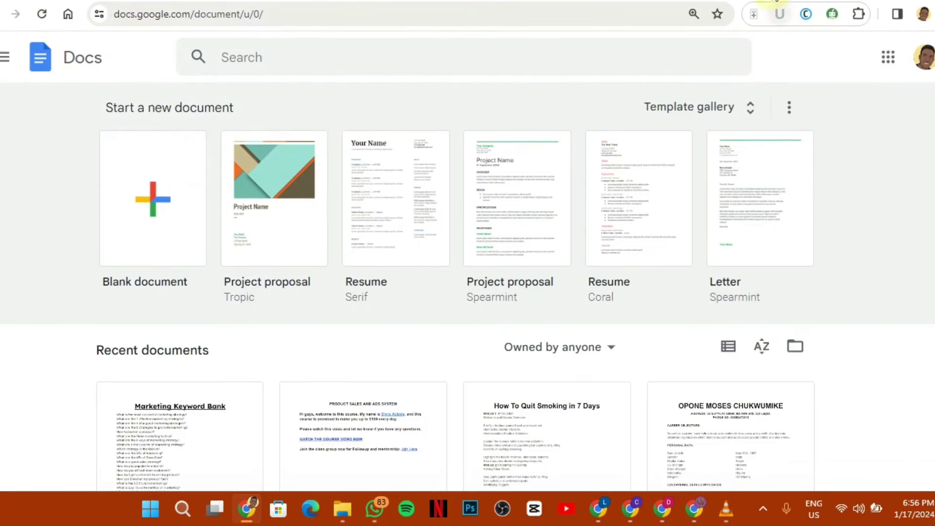
Step: Switch to the LinkedIn job posting form and set the job title to Graphic Designer
left_click(776, 2)
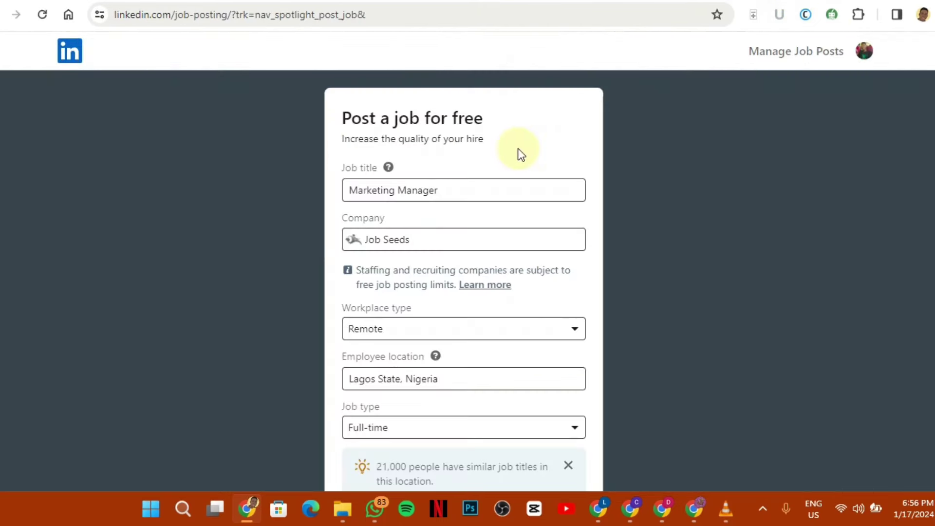
left_click(390, 187)
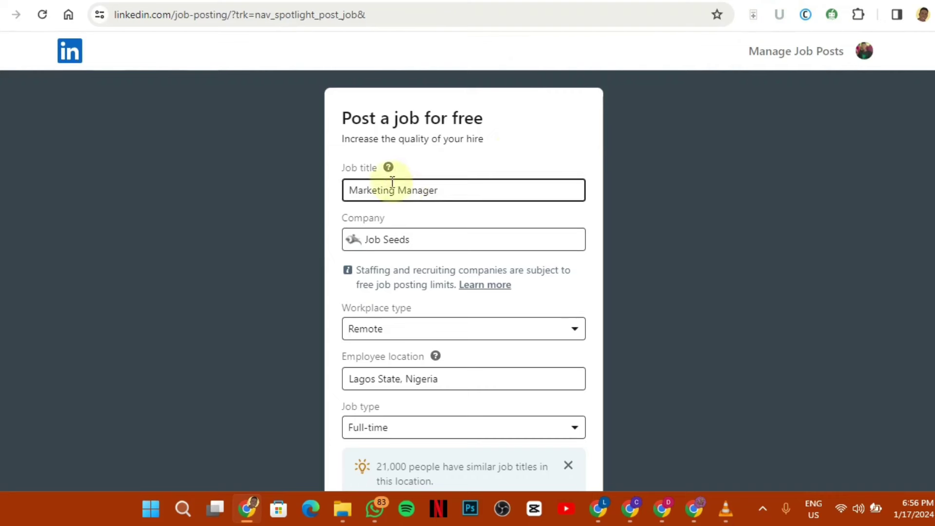
left_click_drag(459, 190, 349, 192)
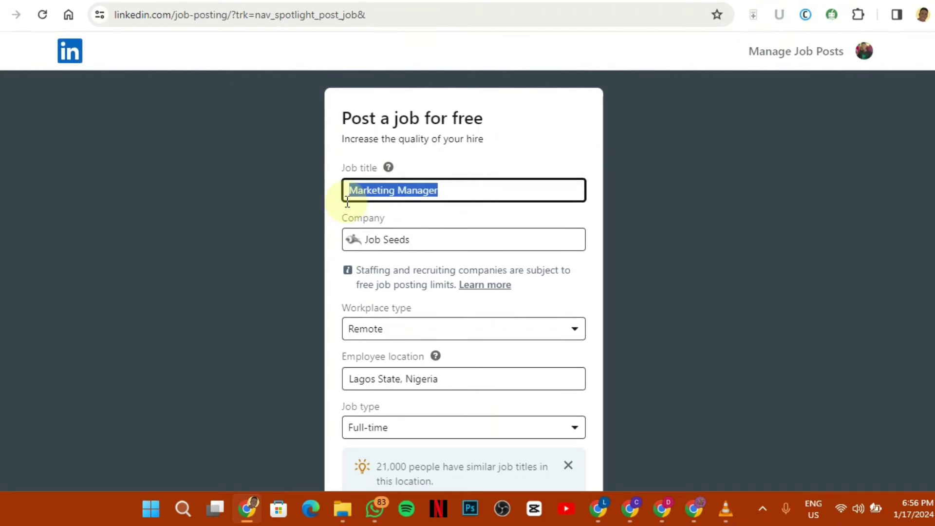
key("BackSpace")
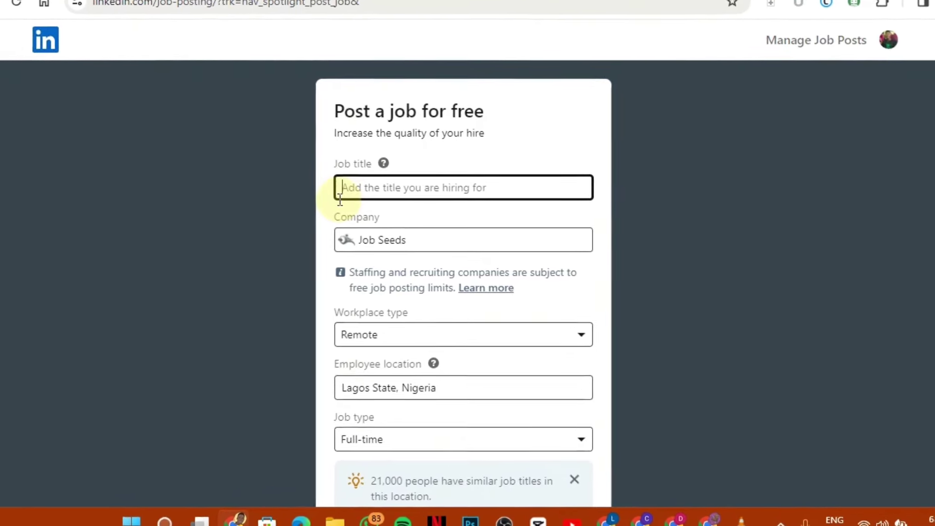
type("Gra")
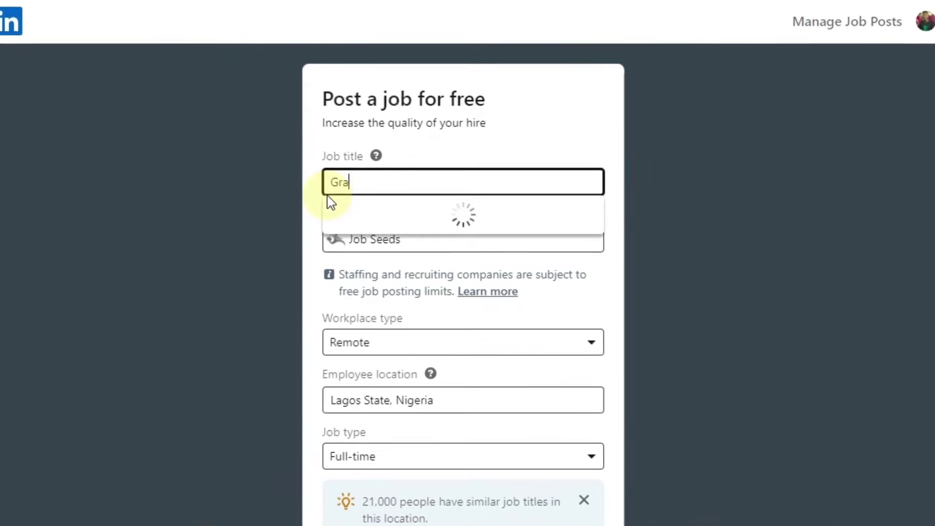
type("po")
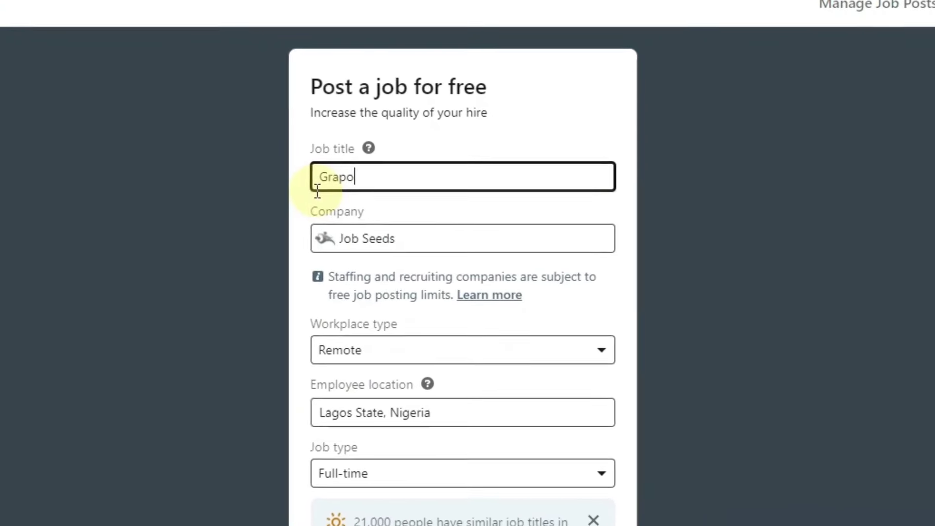
key("BackSpace")
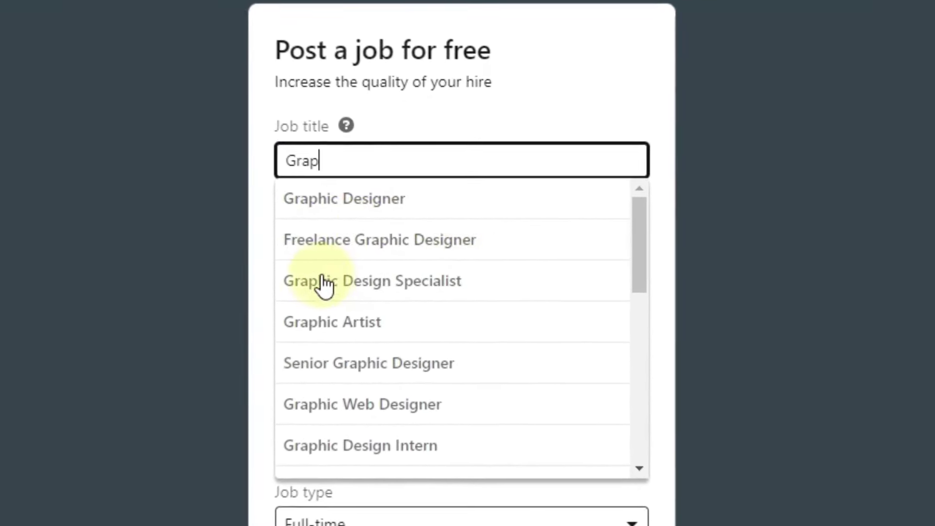
left_click(317, 197)
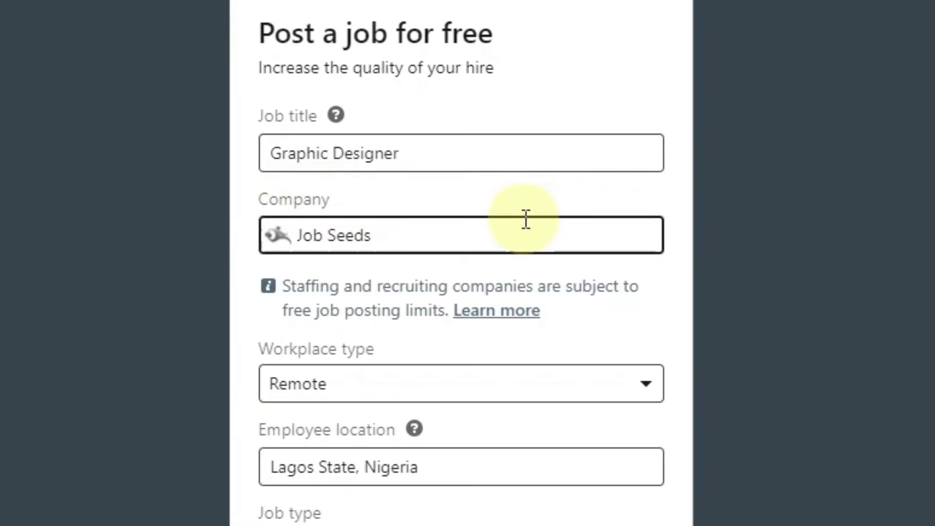
Step: Set the workplace type of the job post to Remote
left_click(465, 242)
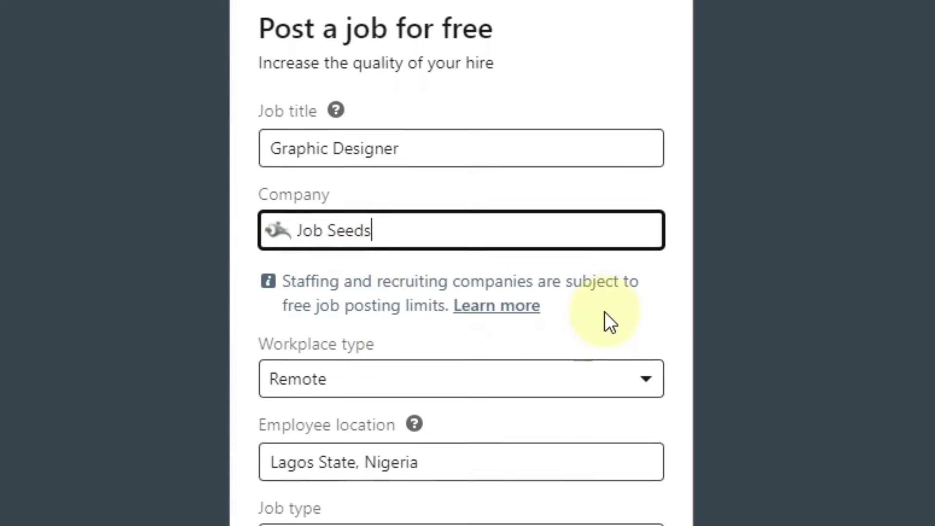
scroll(605, 317, "down", 1)
left_click(588, 314)
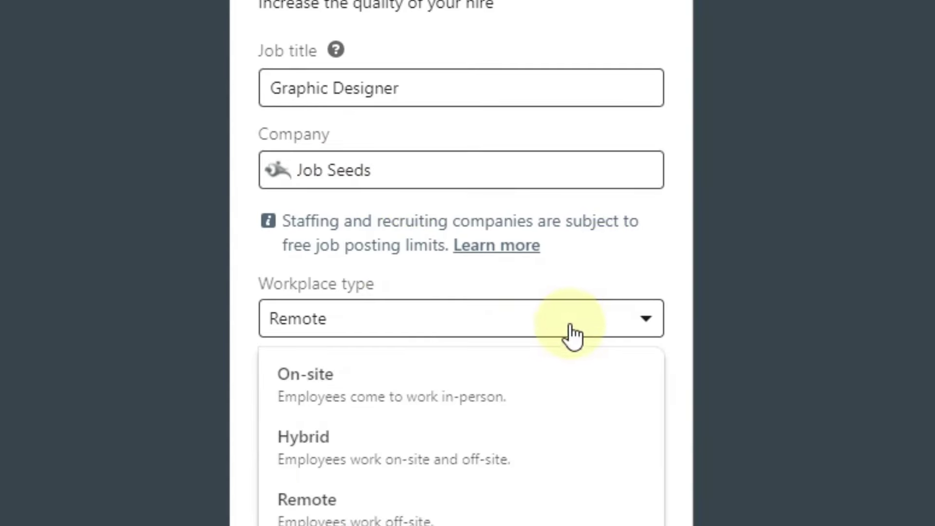
left_click(413, 512)
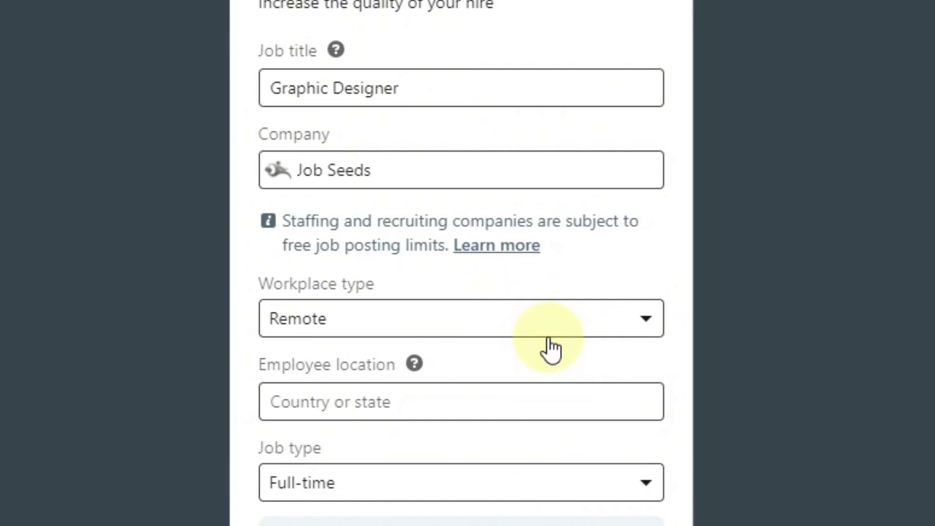
left_click(552, 336)
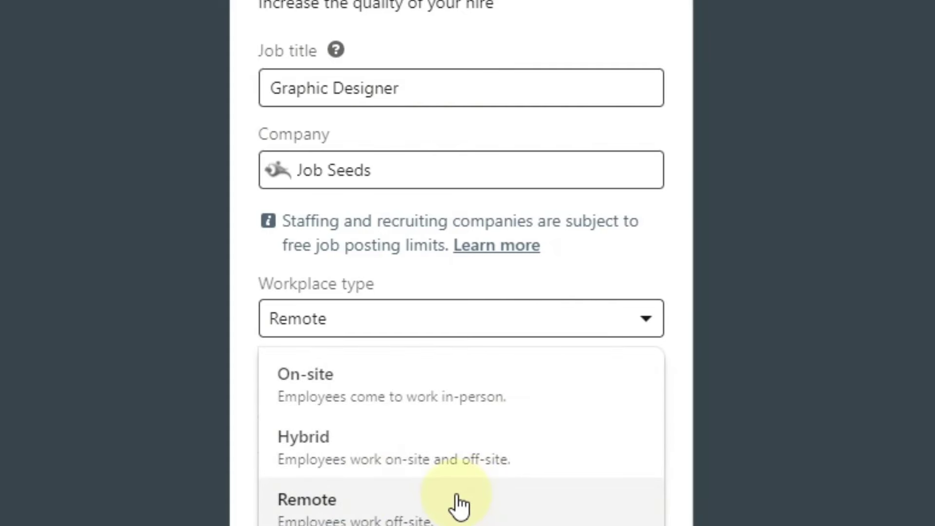
left_click(458, 506)
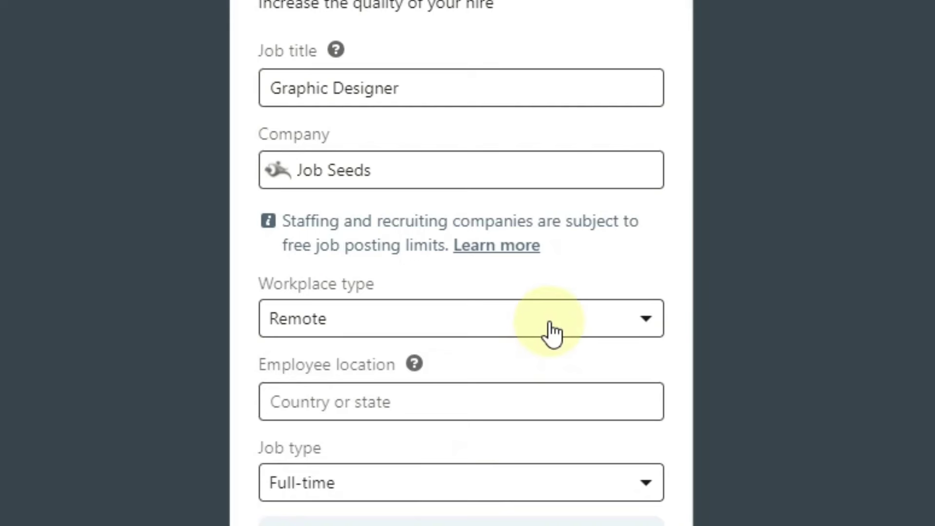
Step: Set the employee location of the job post to United States
left_click(355, 406)
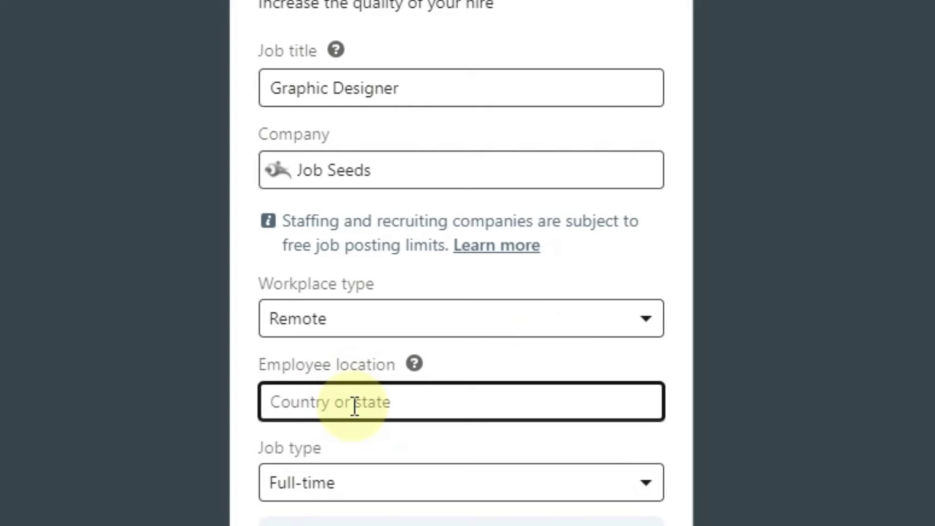
type("unit")
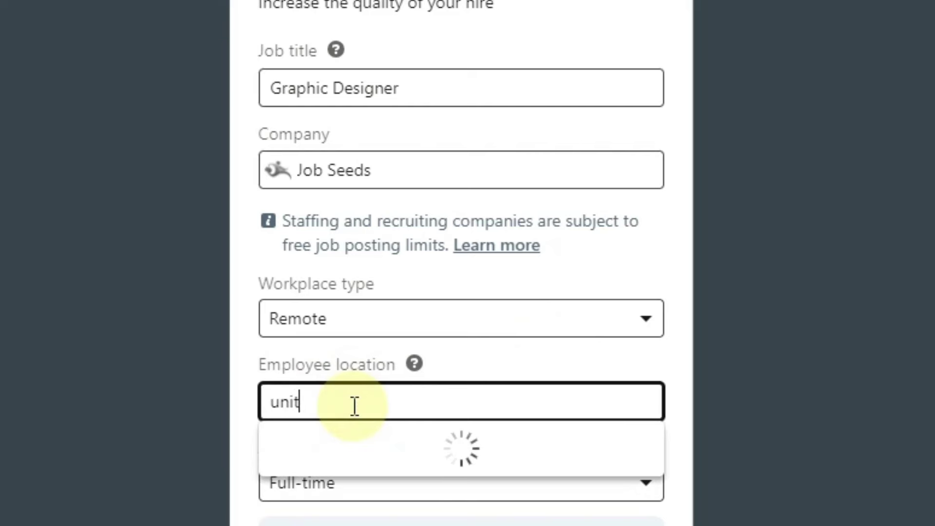
type("ed")
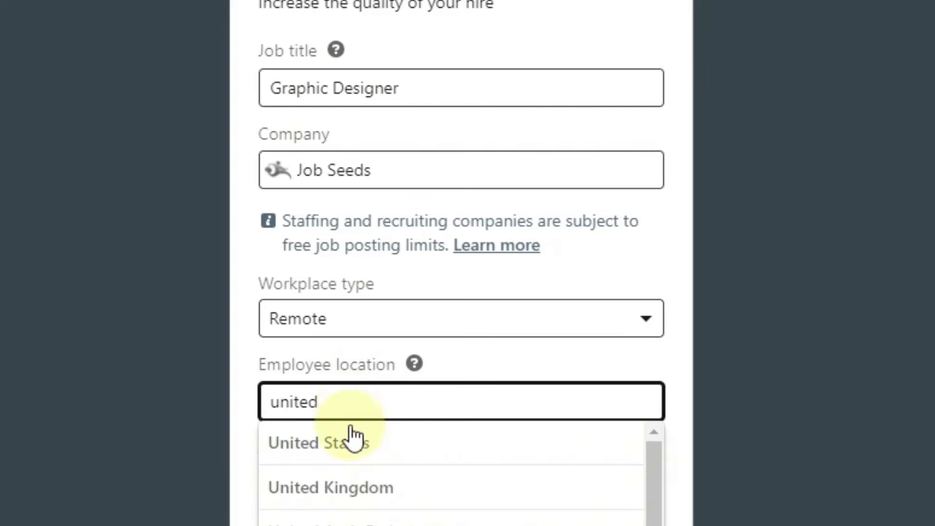
left_click(354, 441)
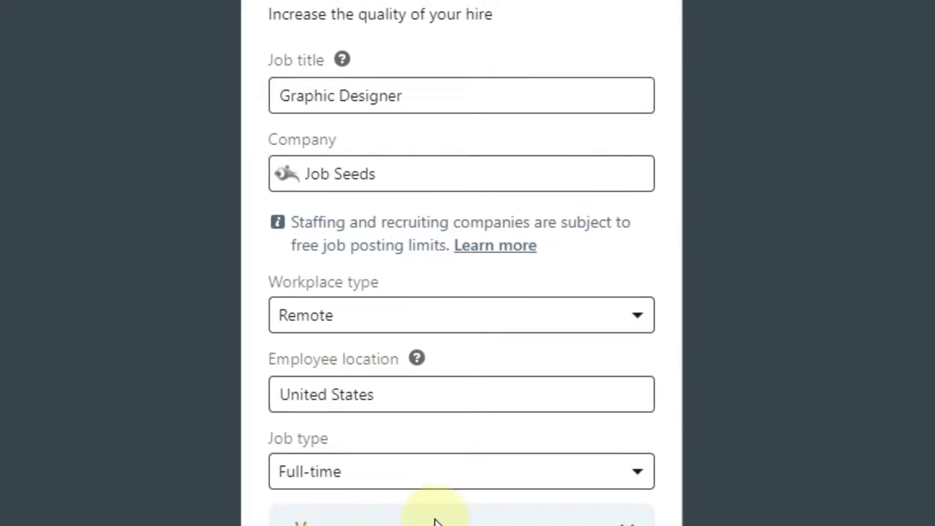
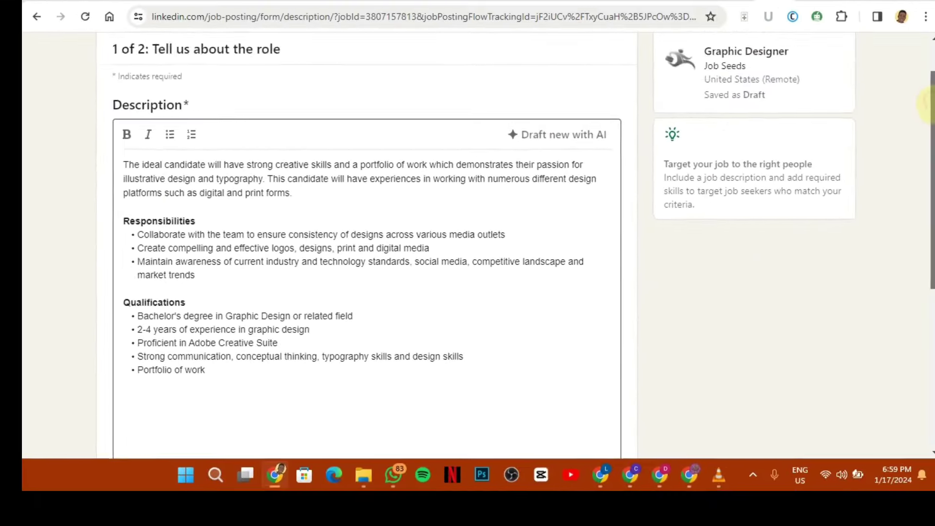
Step: Remove the Graphic Design, Design, Adobe Creative Suite and Graphics skills from the job post
scroll(930, 146, "down", 1)
scroll(931, 147, "down", 5)
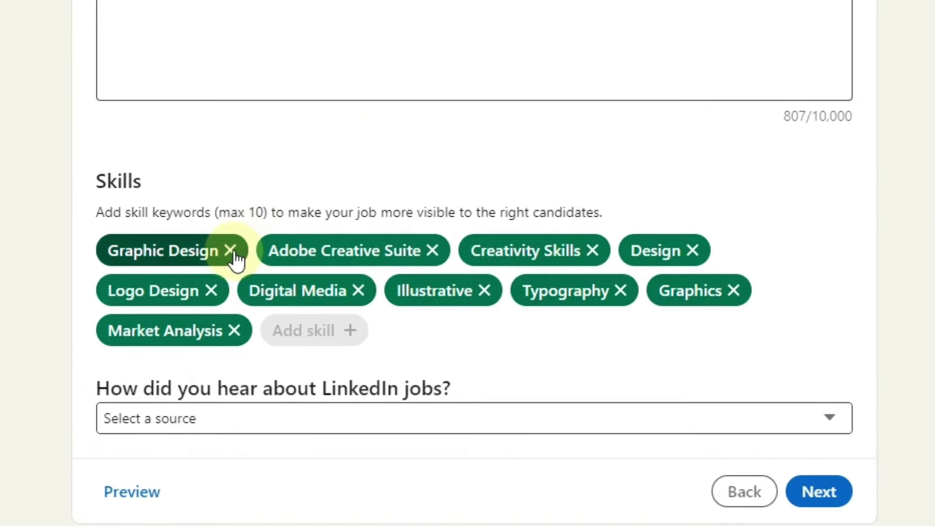
left_click(232, 252)
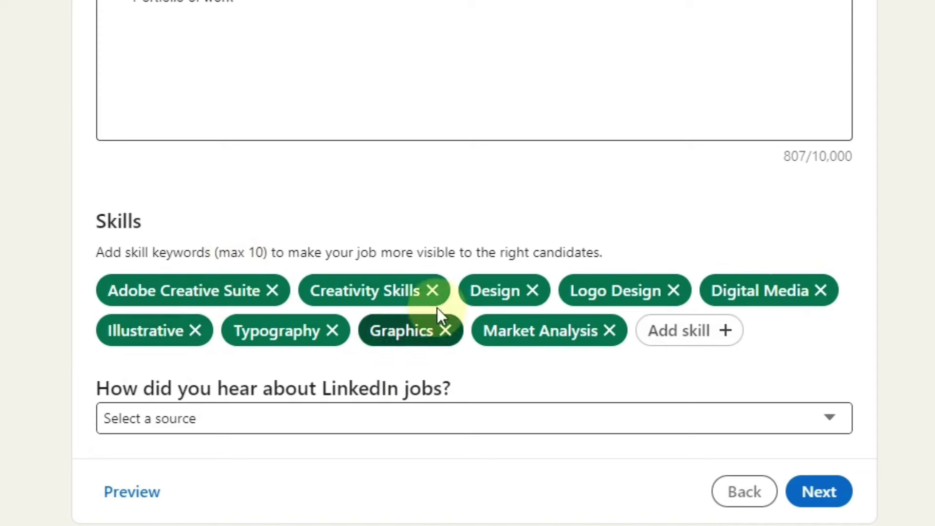
left_click(532, 290)
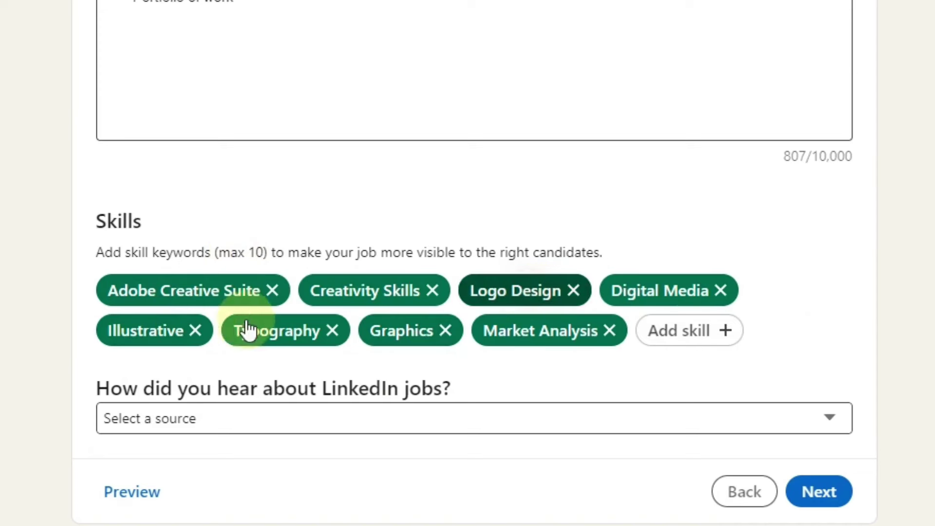
left_click(270, 292)
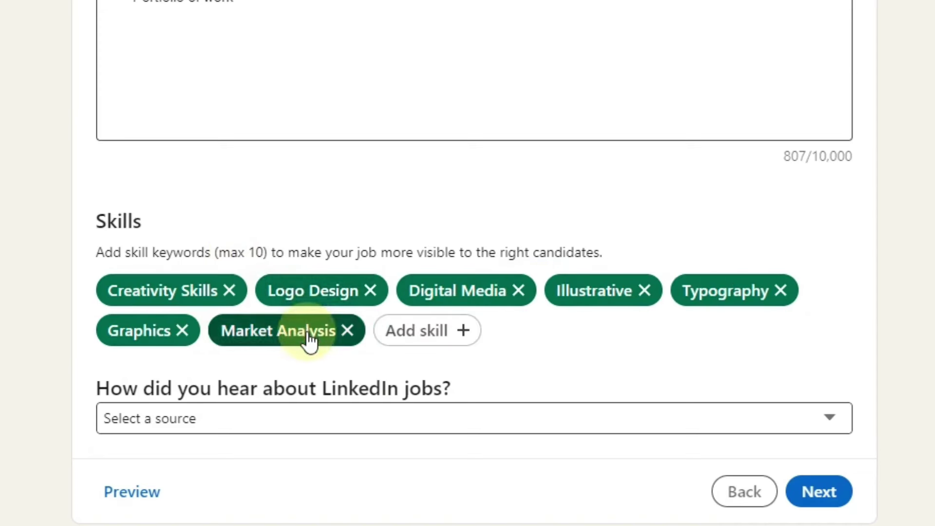
left_click(182, 332)
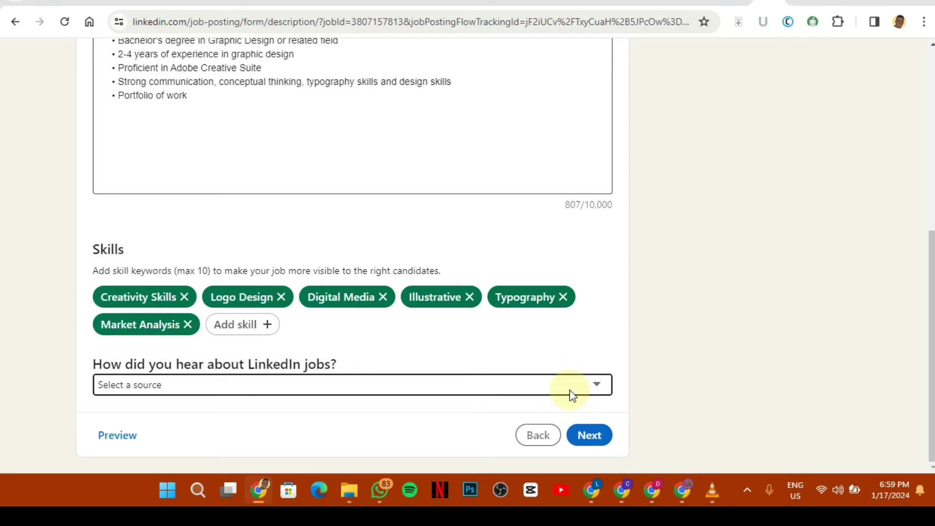
Step: Choose "In the mail" as the answer to how you heard about LinkedIn jobs
left_click(544, 392)
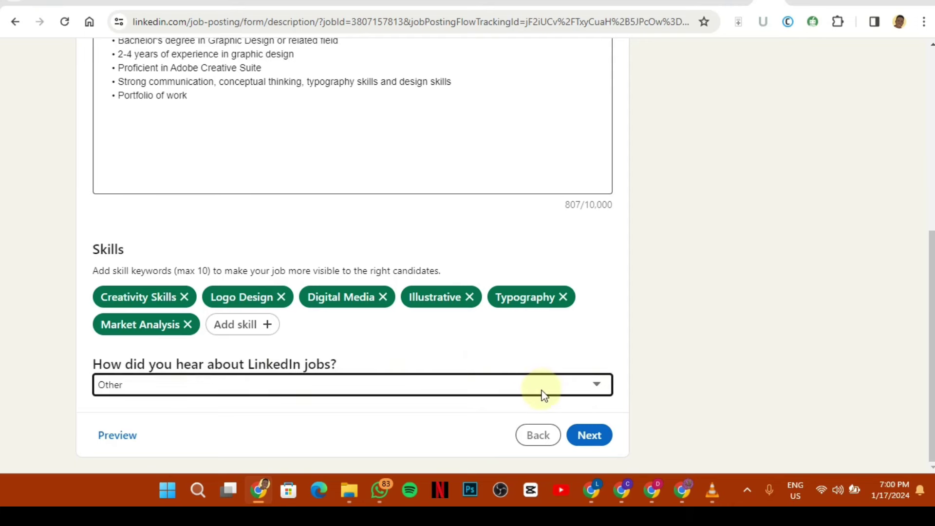
left_click(526, 391)
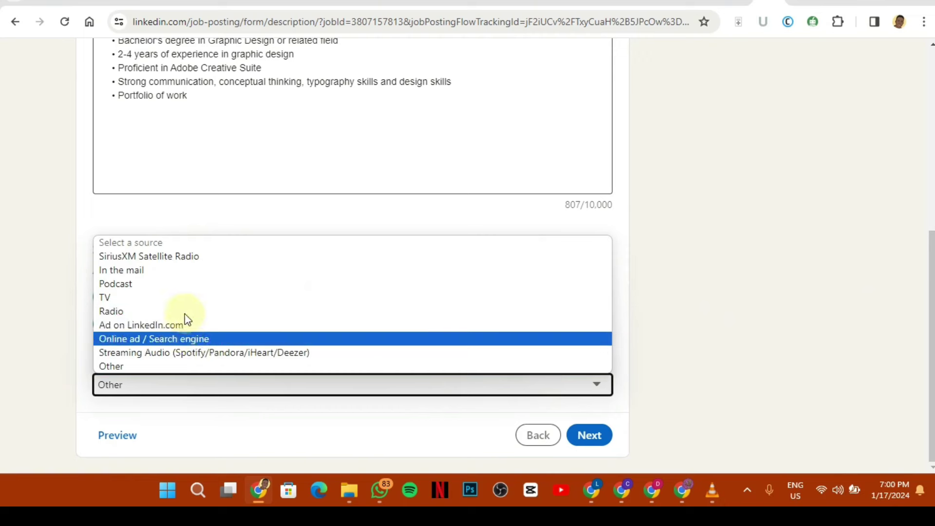
left_click(166, 271)
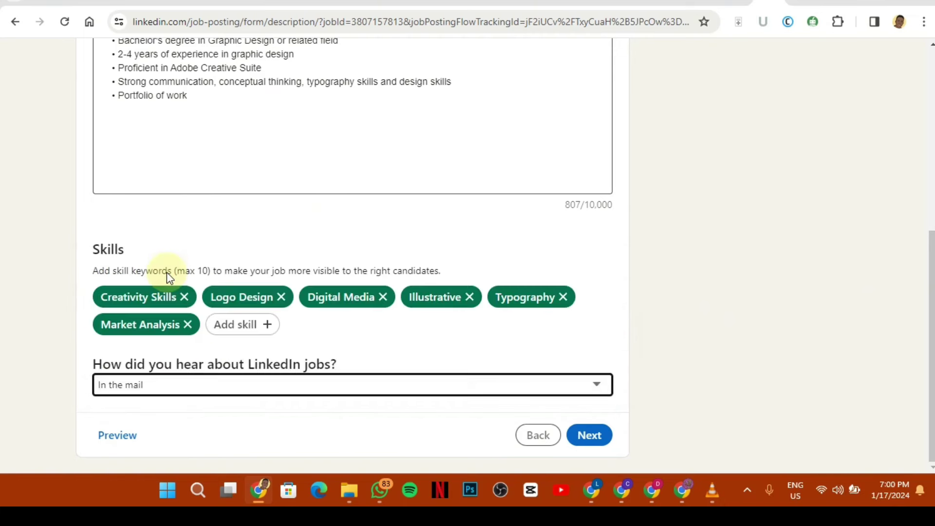
Step: Proceed to the applicant settings and set applicants to be received at an external website
left_click(584, 435)
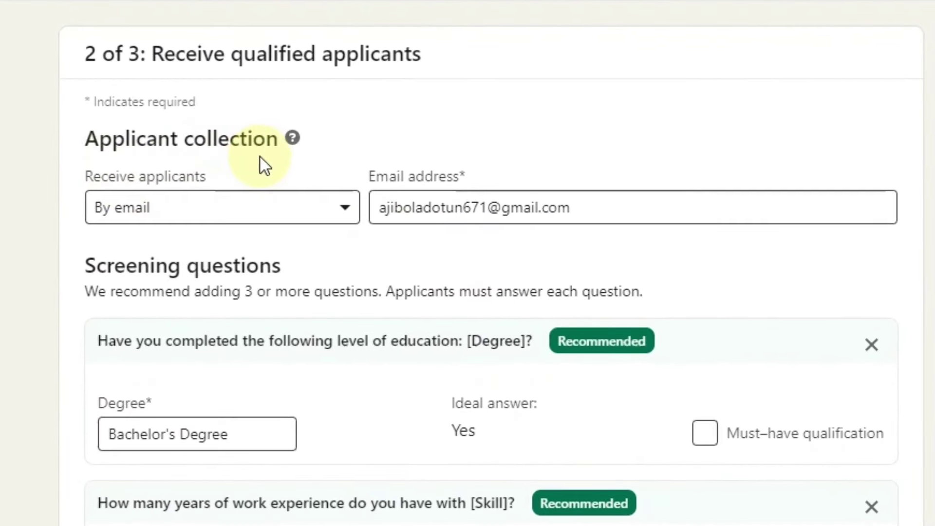
left_click(287, 216)
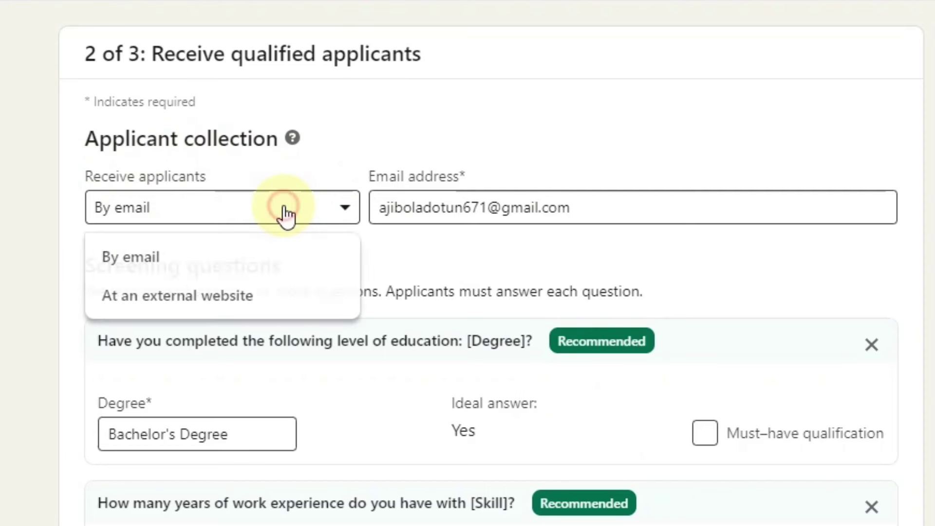
left_click(268, 297)
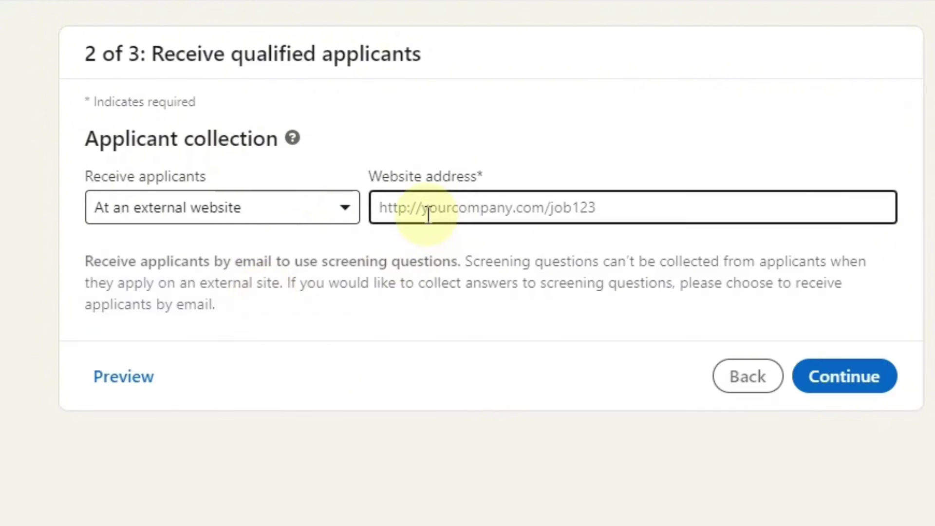
left_click(492, 211)
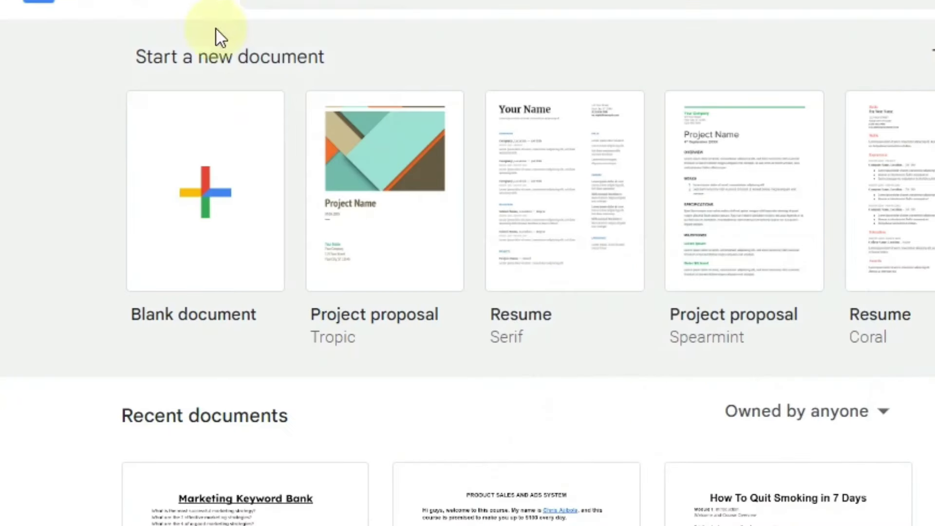
Step: In Google Docs, create a blank document and write "Congratulations on your first stage as an applicant for Our Graphic Design job!"
left_click(228, 194)
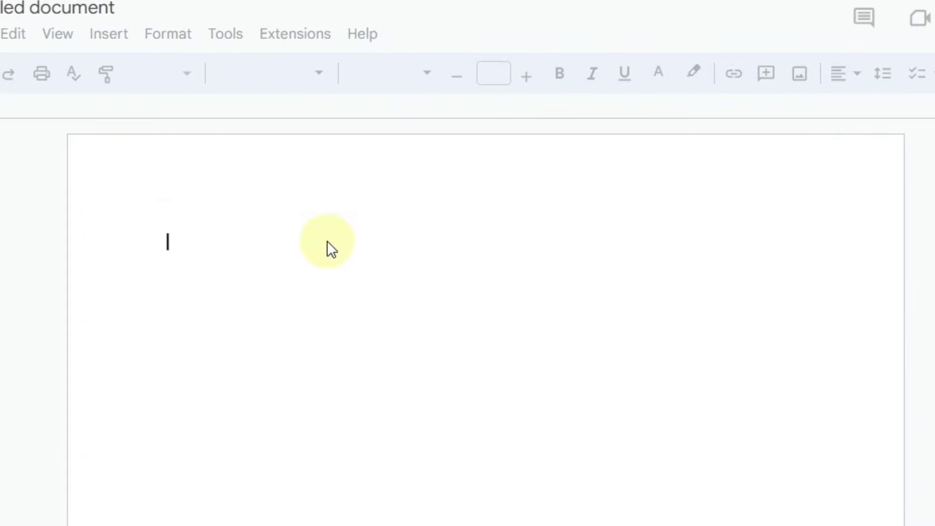
type("C")
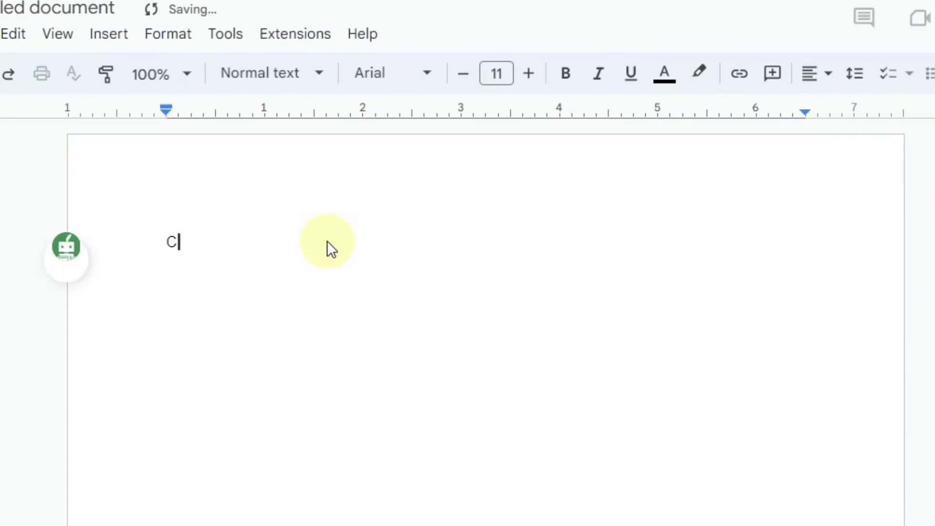
type("ongratulatiiob")
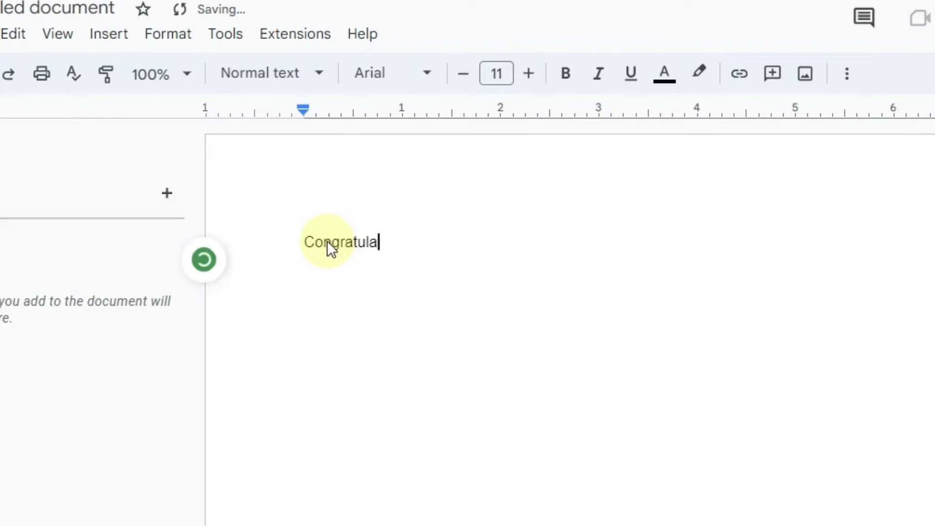
key("BackSpace")
key("BackSpace")
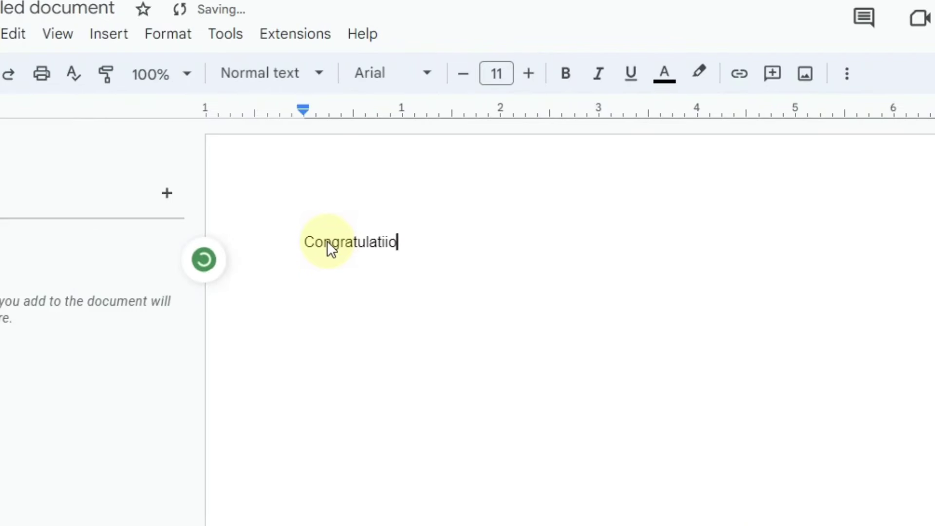
key("BackSpace")
type("ons ")
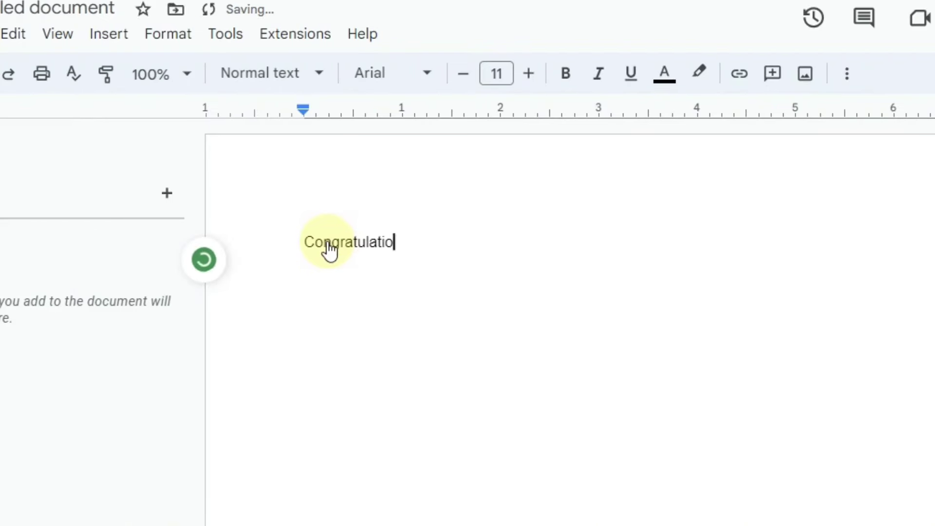
type("on your first")
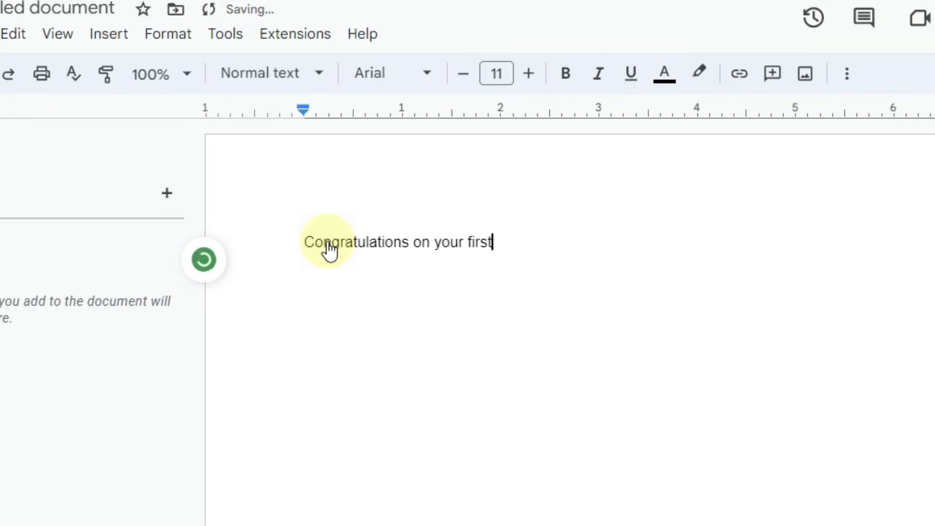
type(" sta")
key("BackSpace")
type("stage as an app")
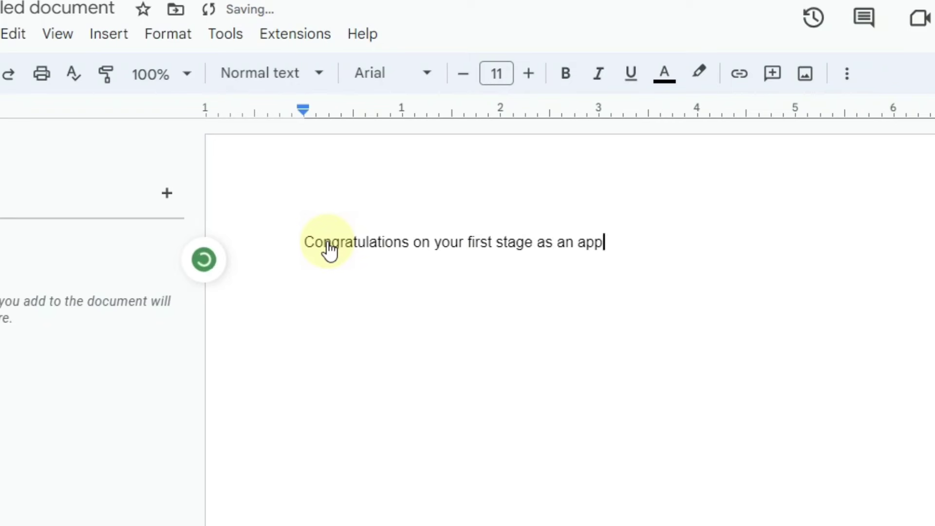
type("licatnt ")
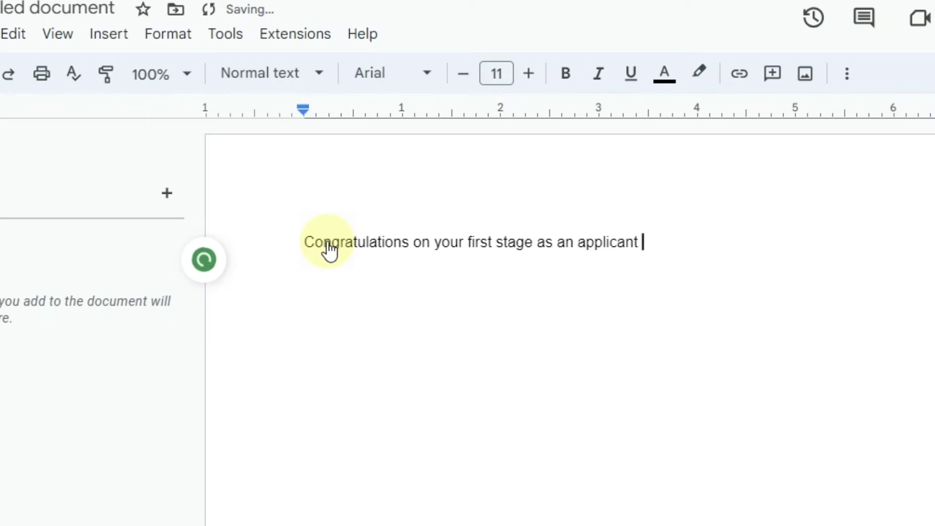
type("for Our Gr")
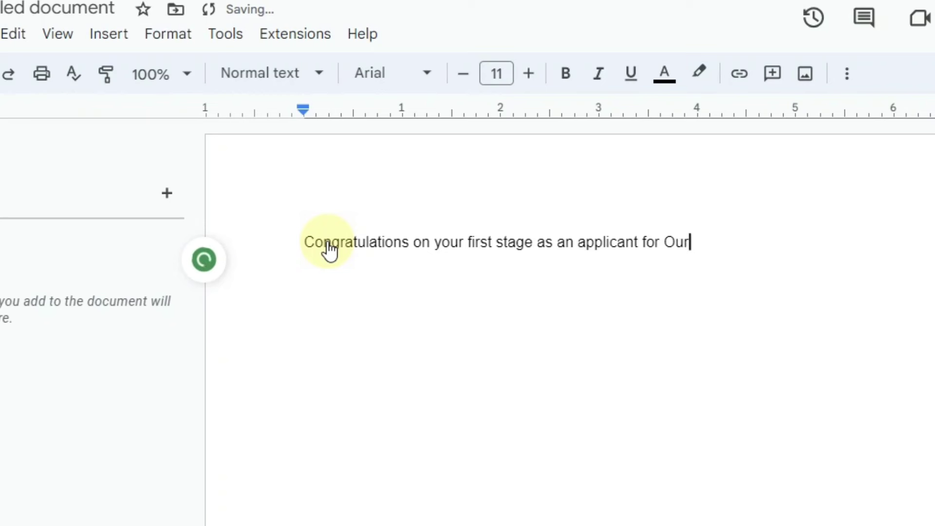
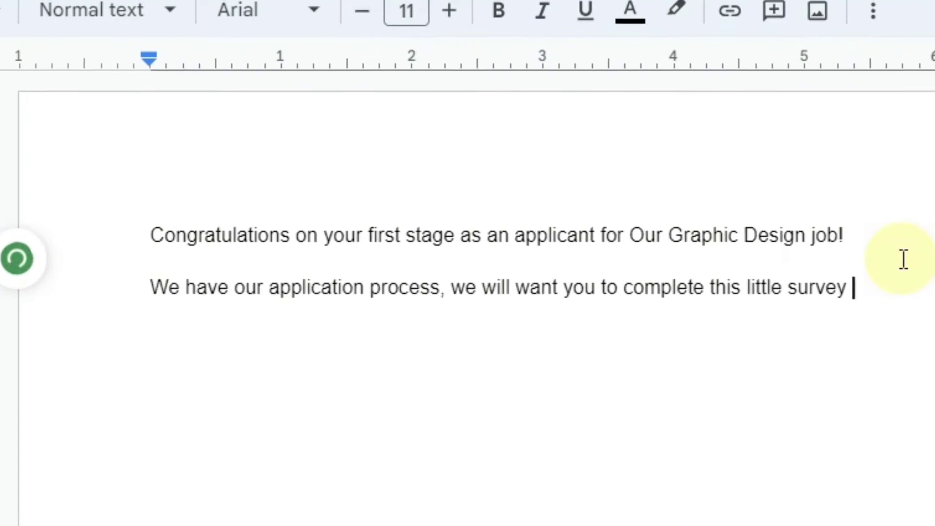
Step: Finish the survey sentence in the second paragraph with "just to know how good you are on your Job."
type("just to know ")
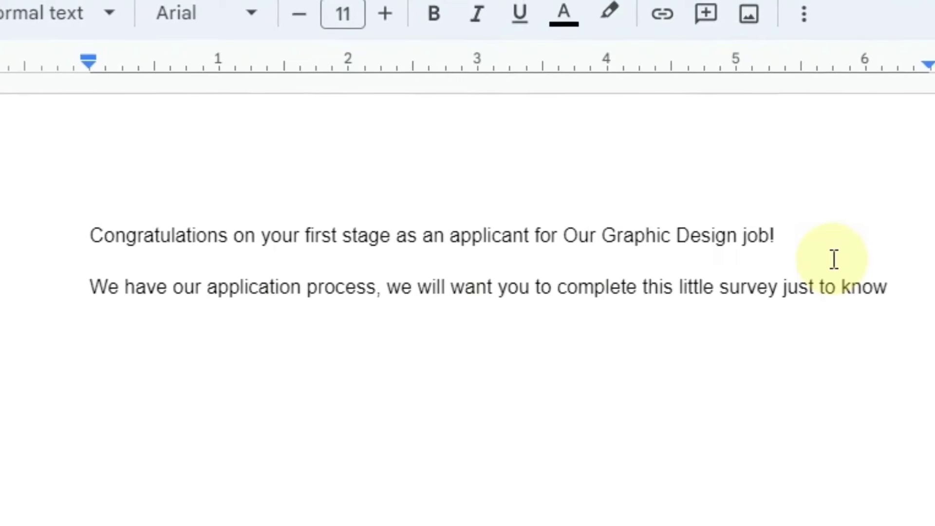
type("how good you are on")
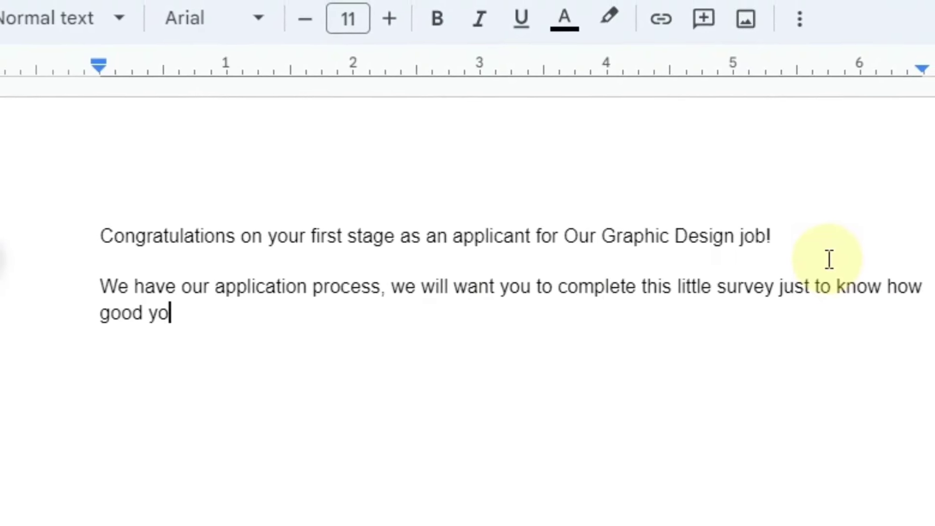
type(" your Job")
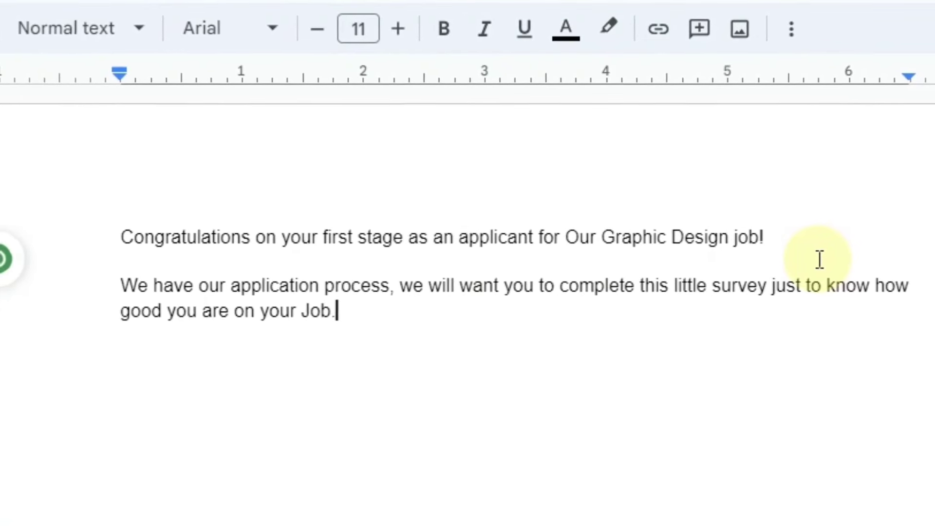
type(".")
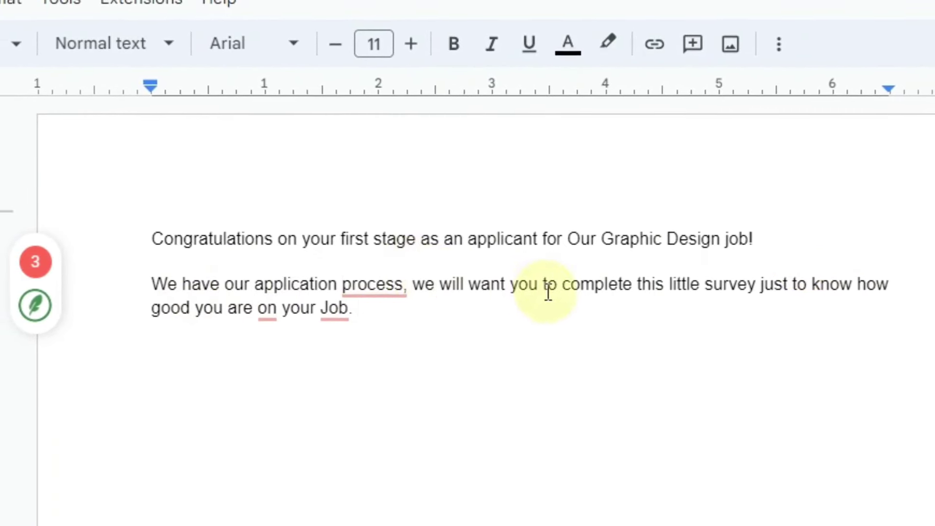
Step: Accept the grammar corrections in the second paragraph: add "and" after "process,", change "on" to "at" and "Job" to "job"
mouse_move(409, 311)
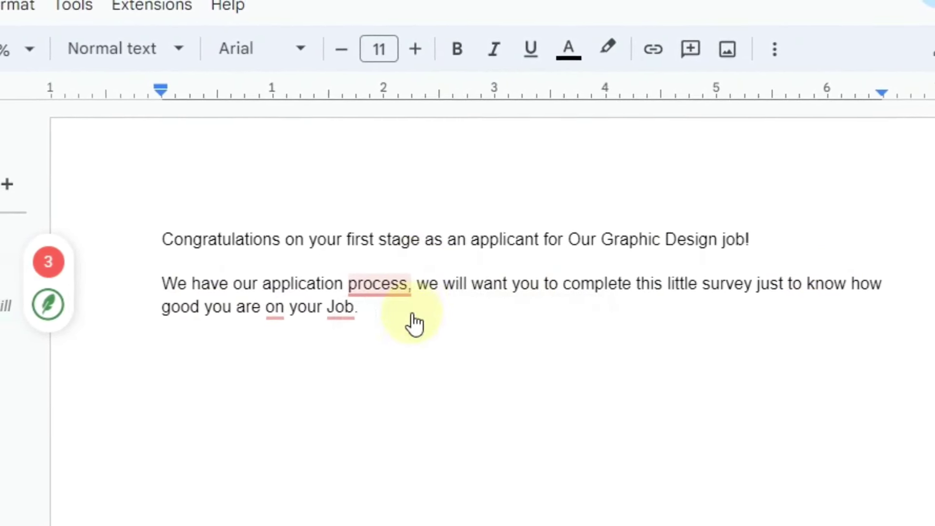
mouse_move(377, 285)
left_click(390, 342)
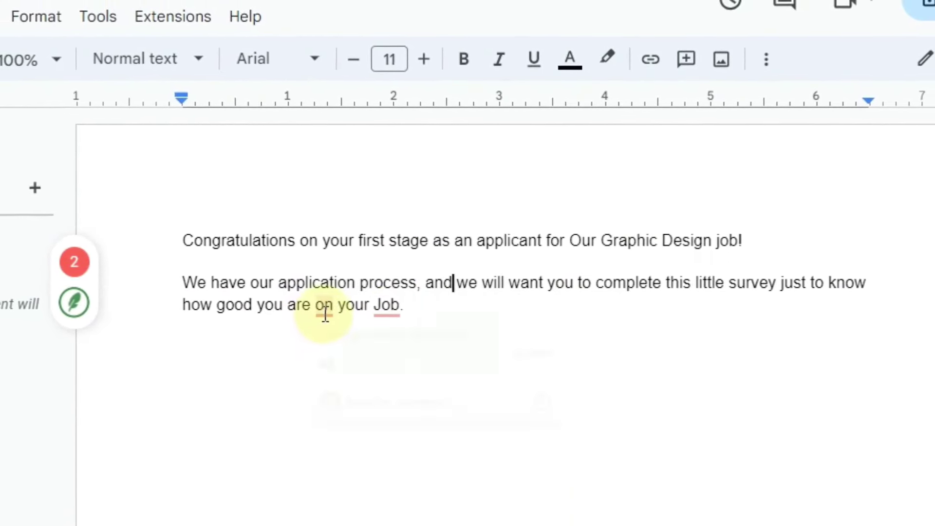
mouse_move(322, 314)
left_click(341, 354)
mouse_move(392, 313)
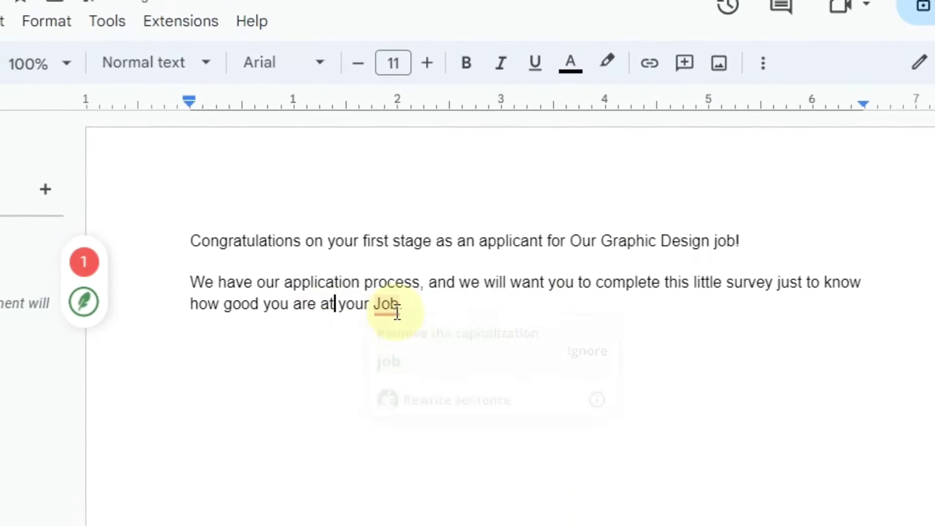
left_click(414, 364)
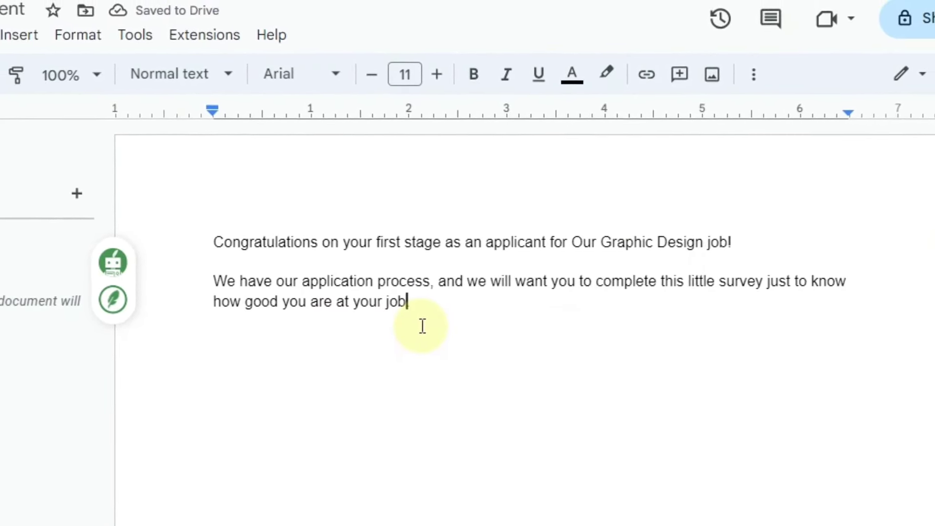
left_click(443, 303)
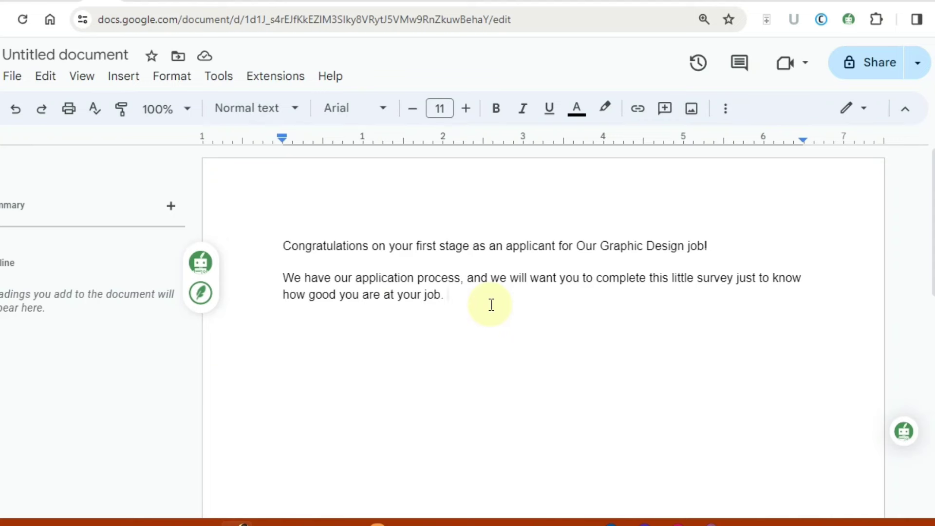
type("ht")
type("tps")
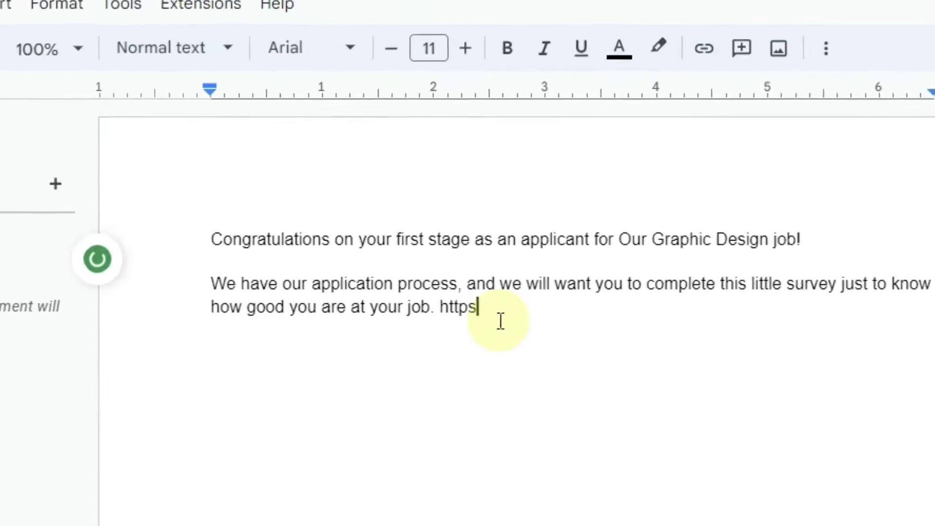
type("://")
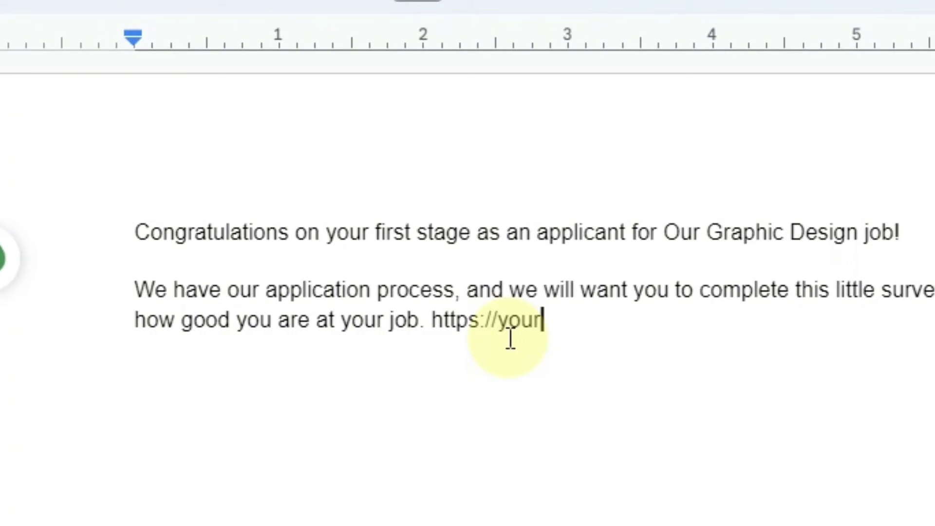
type("you")
type("rwebsite.com")
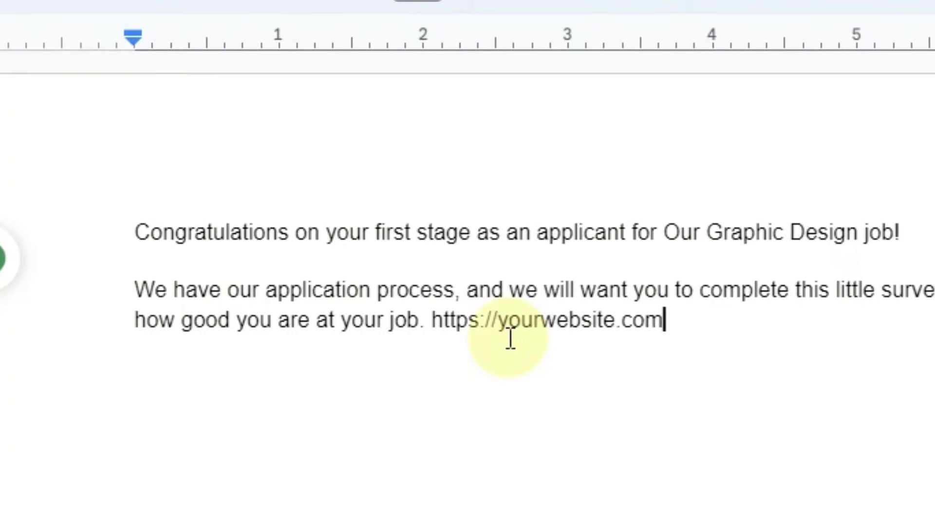
type("/hir")
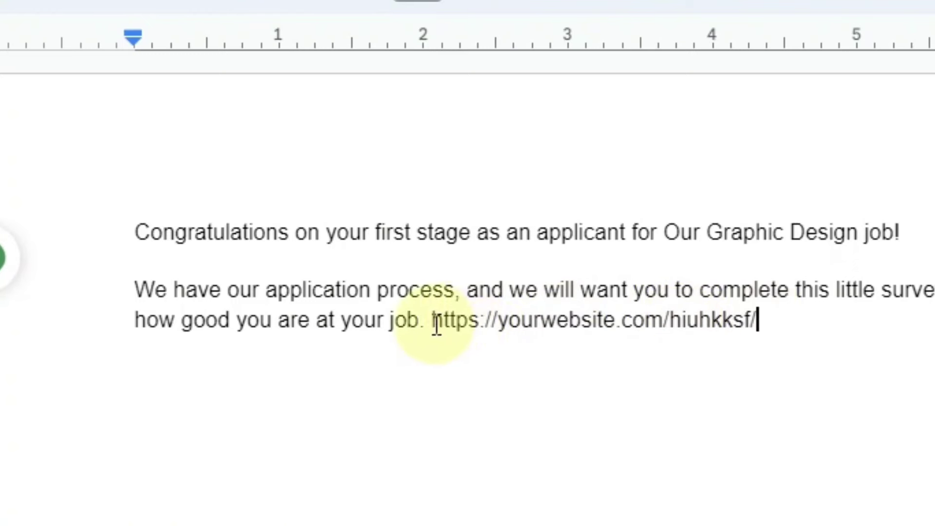
Step: Copy the web address at the end of the paragraph and replace it with the text "CLICK HERE NOW"
left_click_drag(435, 320, 755, 336)
key("ctrl+c")
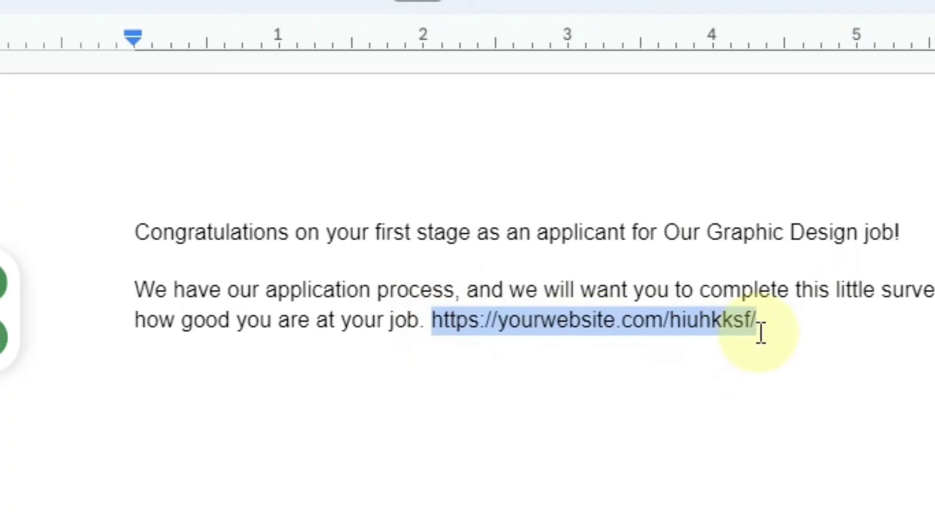
key("BackSpace")
type("CLICK HERE NOW")
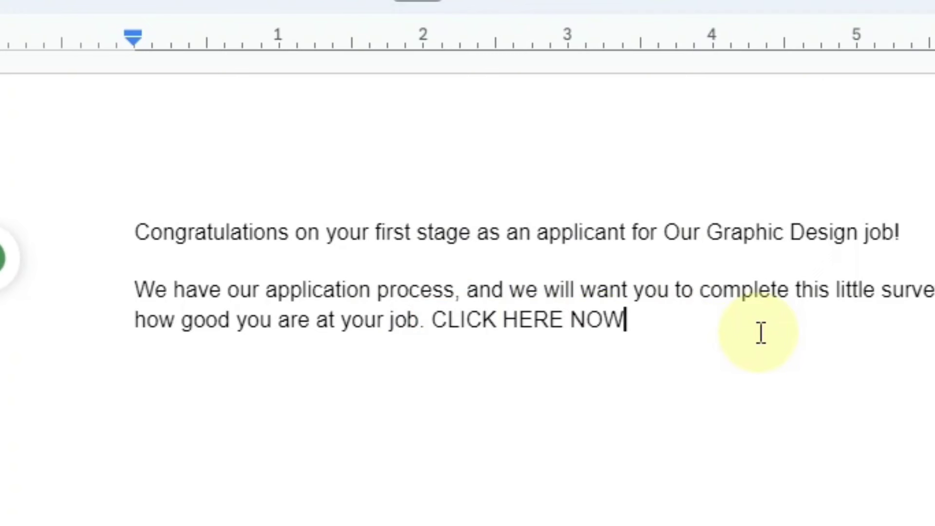
Step: Format the text "CLICK HERE NOW" in red and bold
left_click_drag(435, 322, 627, 319)
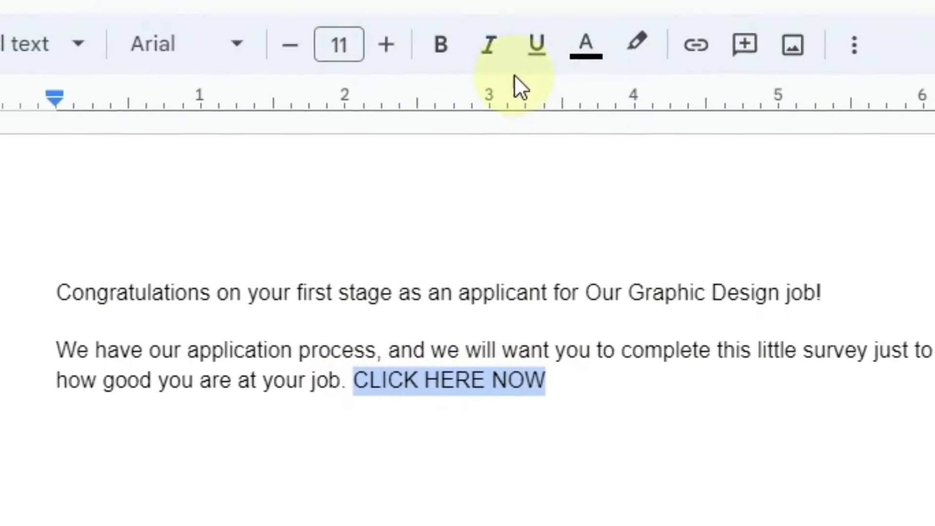
left_click(532, 98)
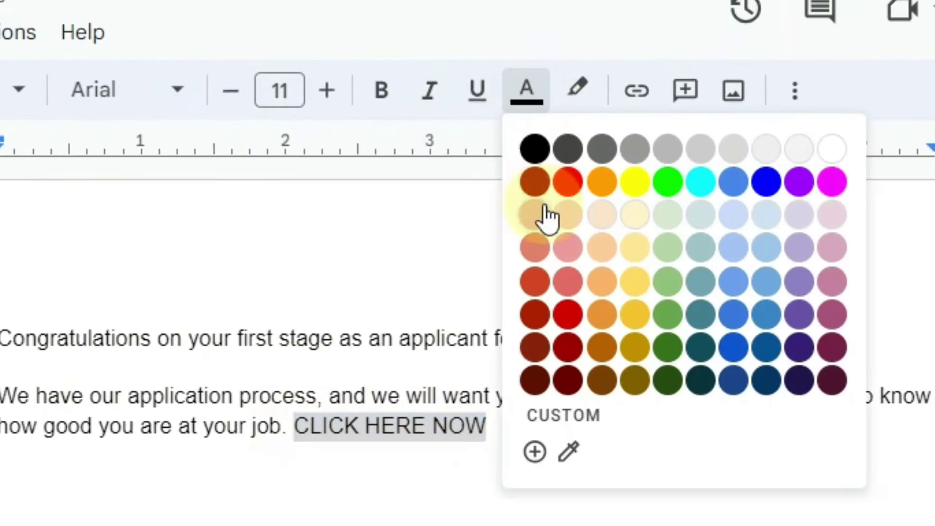
left_click(571, 185)
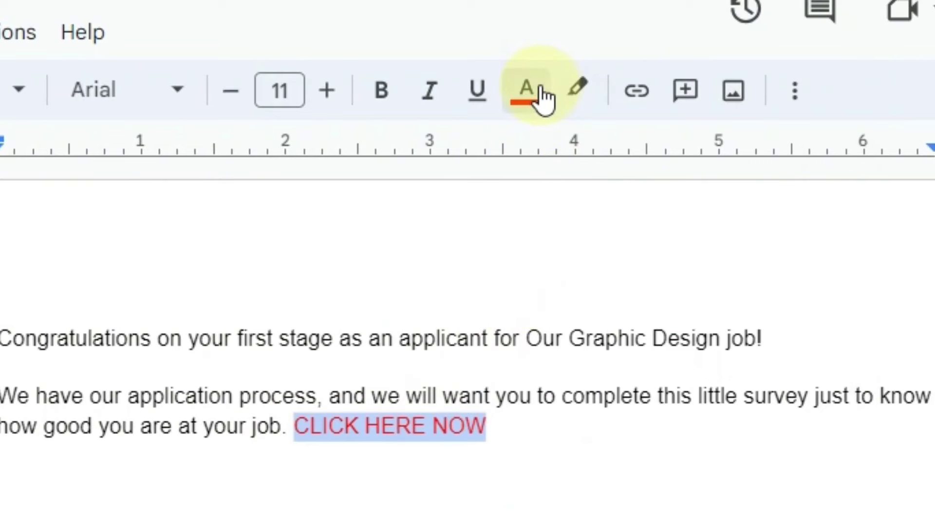
left_click(387, 94)
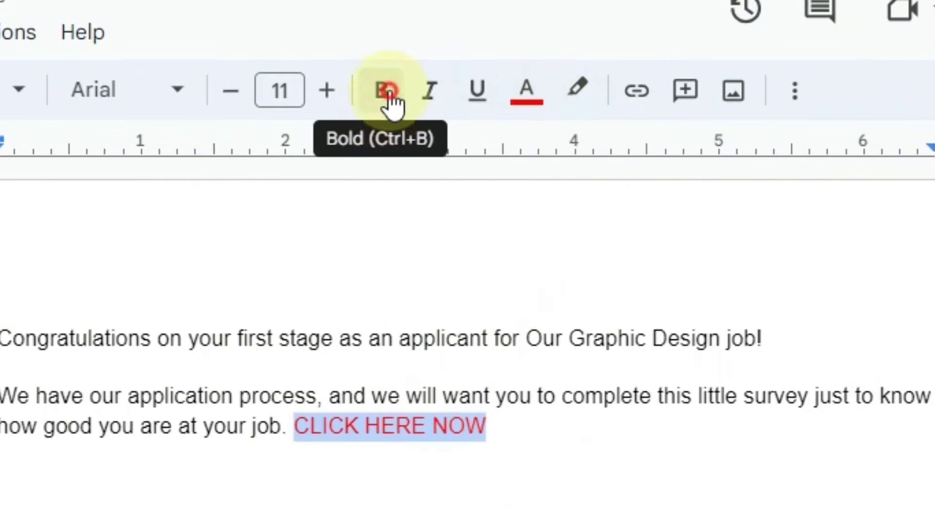
left_click(634, 87)
left_click(635, 92)
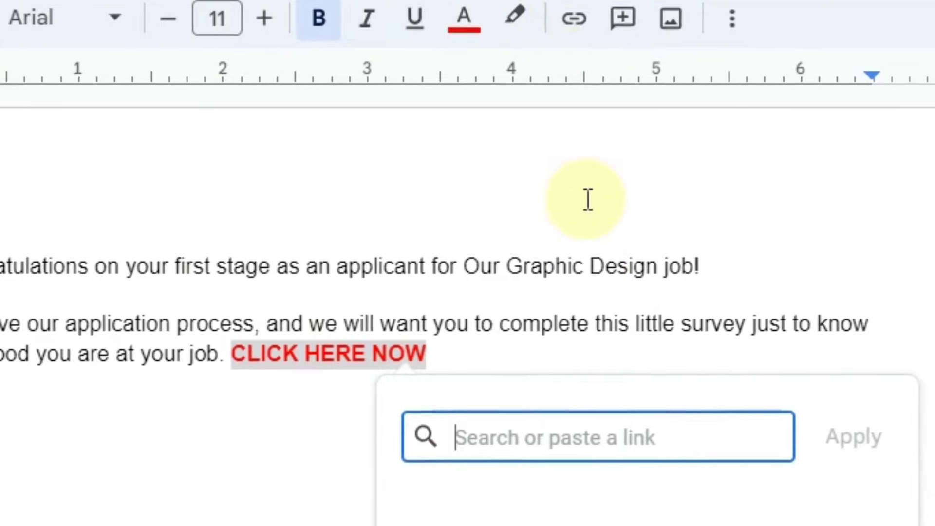
key("ctrl+v")
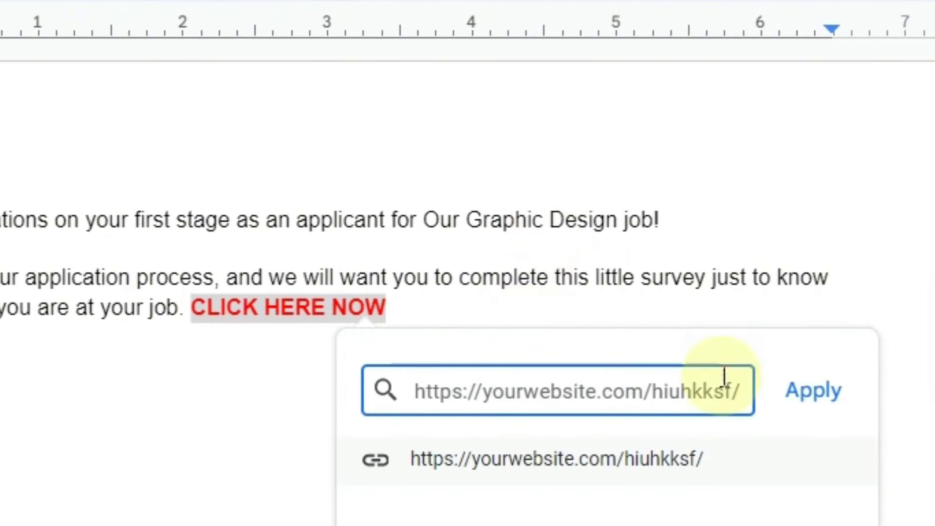
left_click(813, 391)
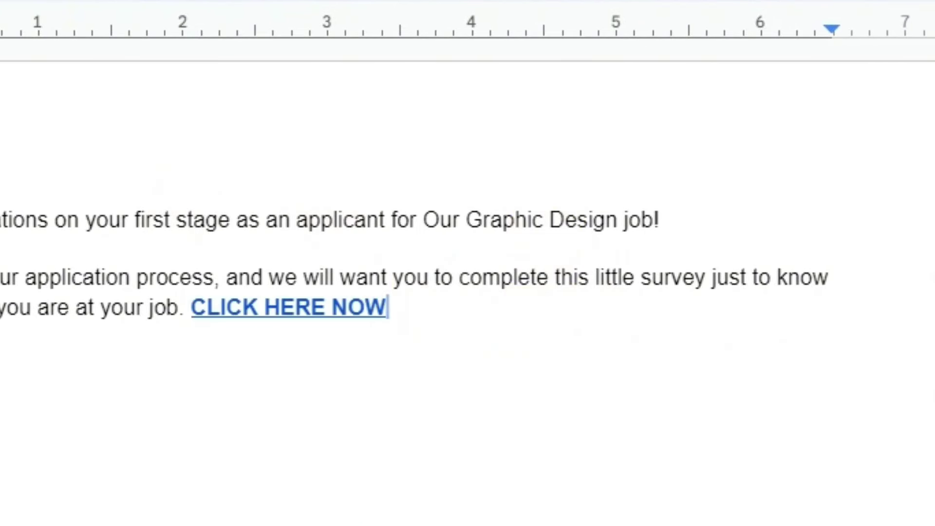
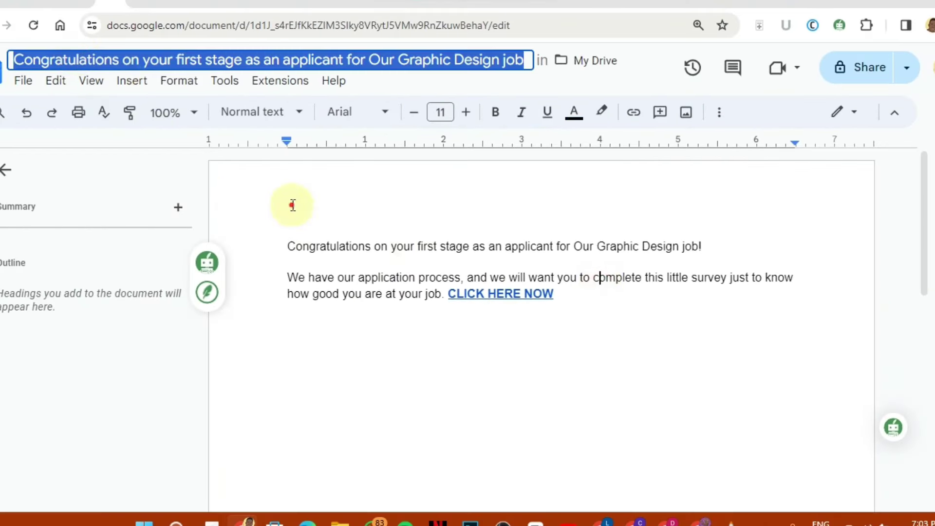
Step: Set the document's general access to "Anyone with the link" and copy its sharing link
left_click(293, 204)
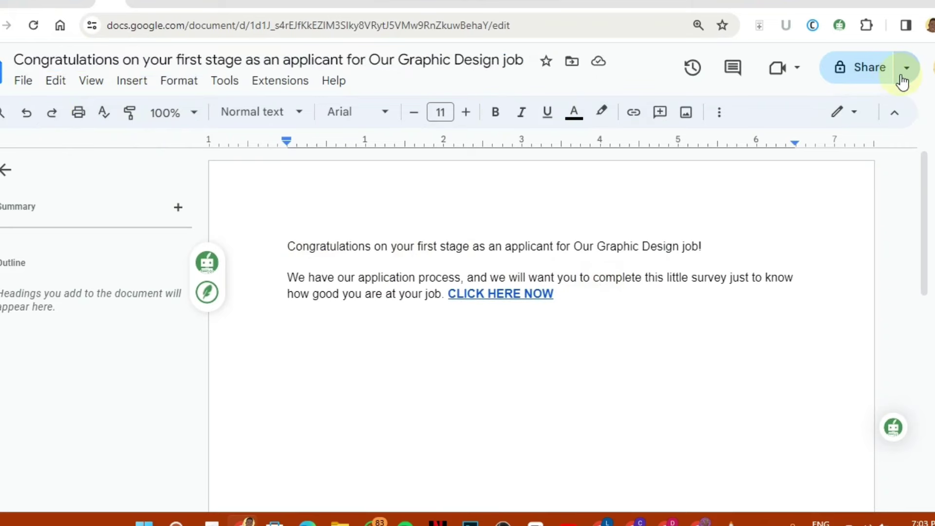
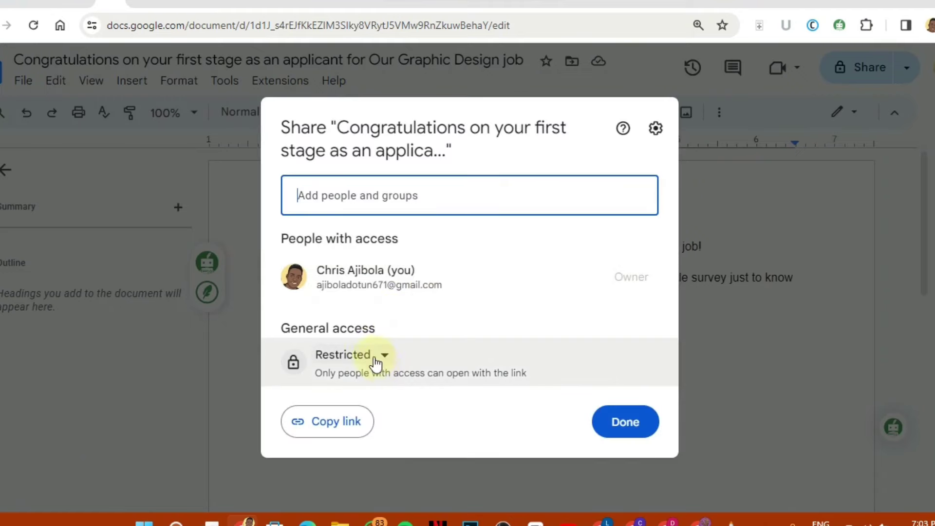
left_click(383, 357)
left_click(409, 431)
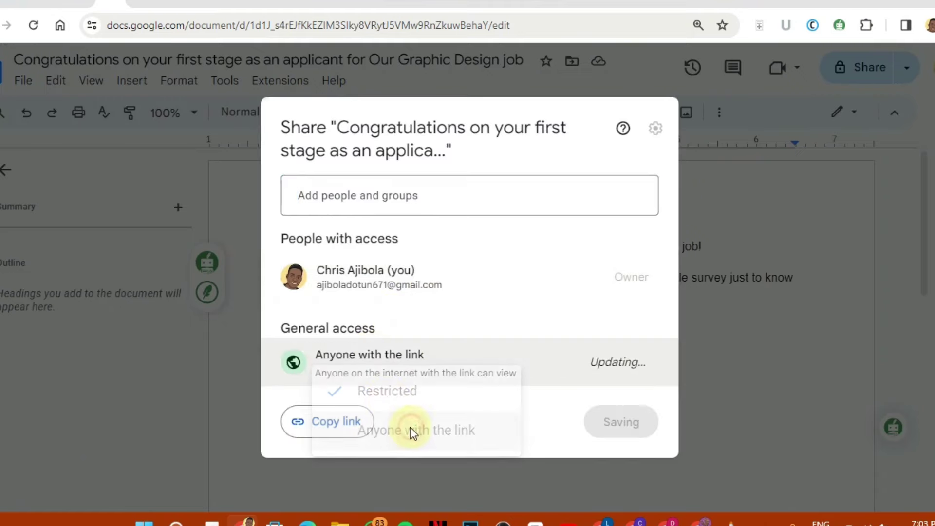
left_click(346, 420)
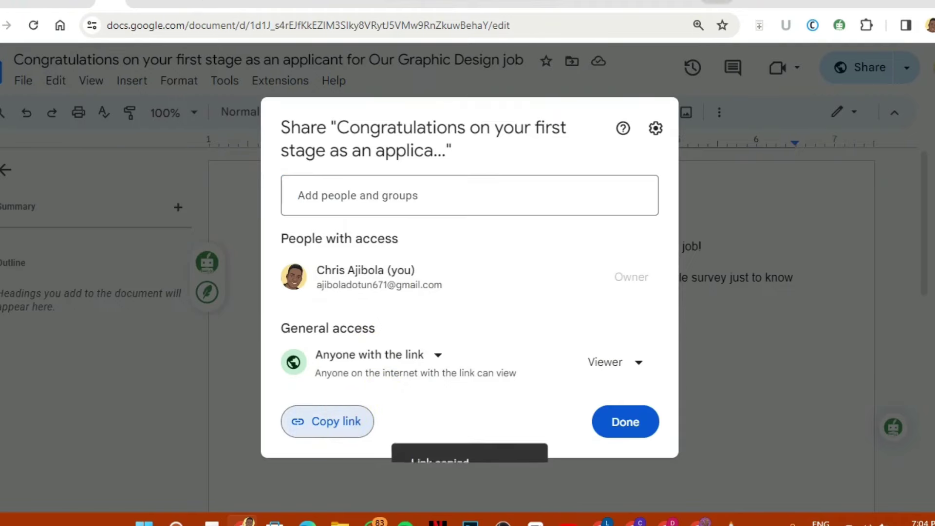
Step: Switch to the LinkedIn job post and paste the copied Google Docs link as the external website address for applicants
left_click(543, 2)
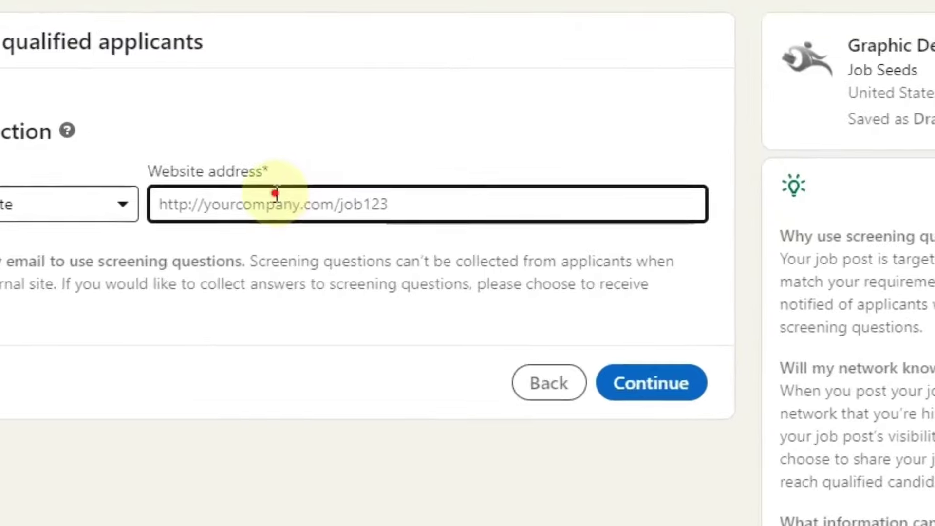
left_click(275, 192)
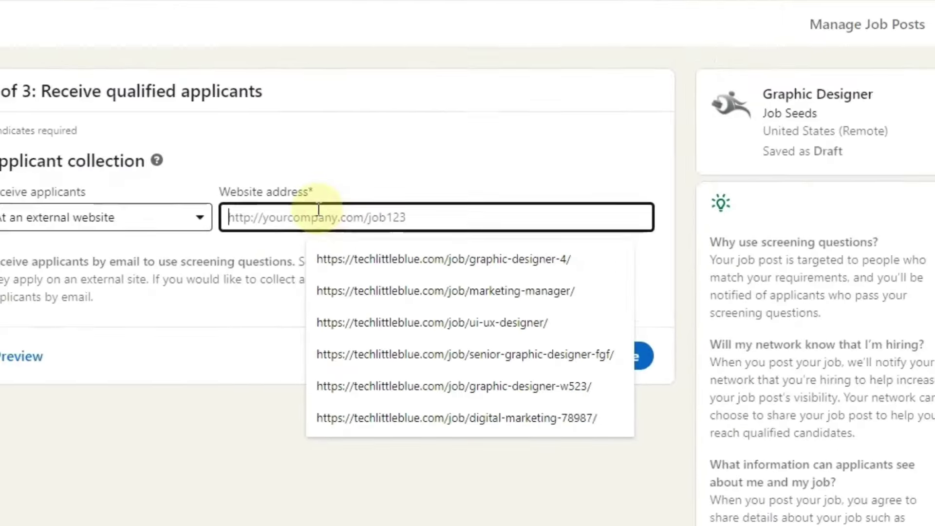
key("ctrl+v")
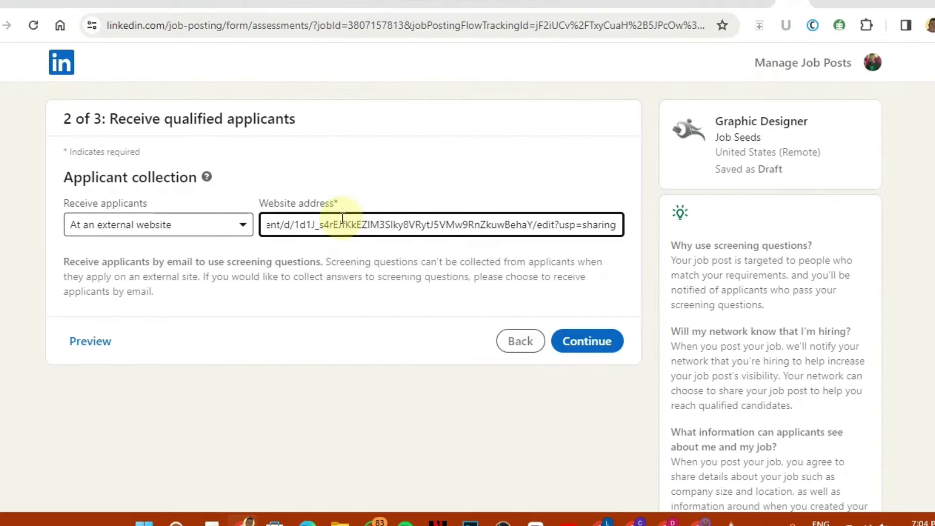
left_click(553, 183)
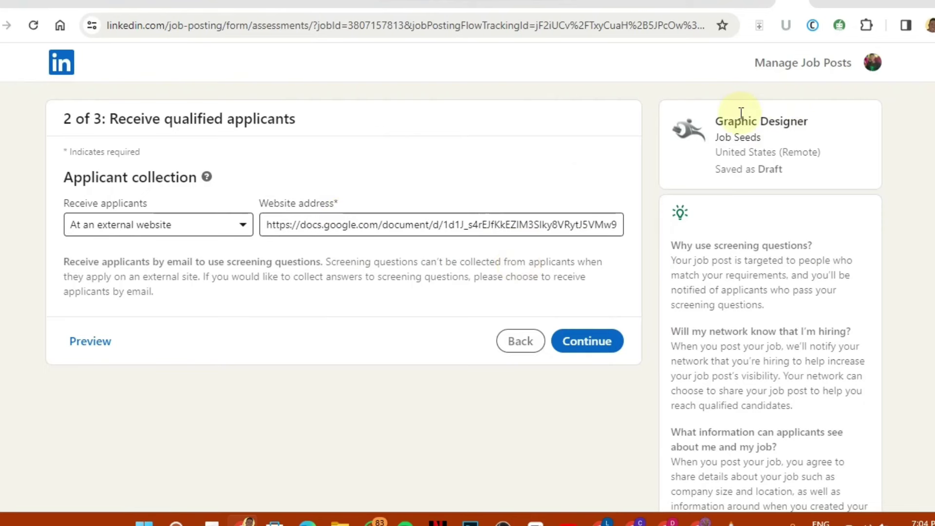
left_click(545, 201)
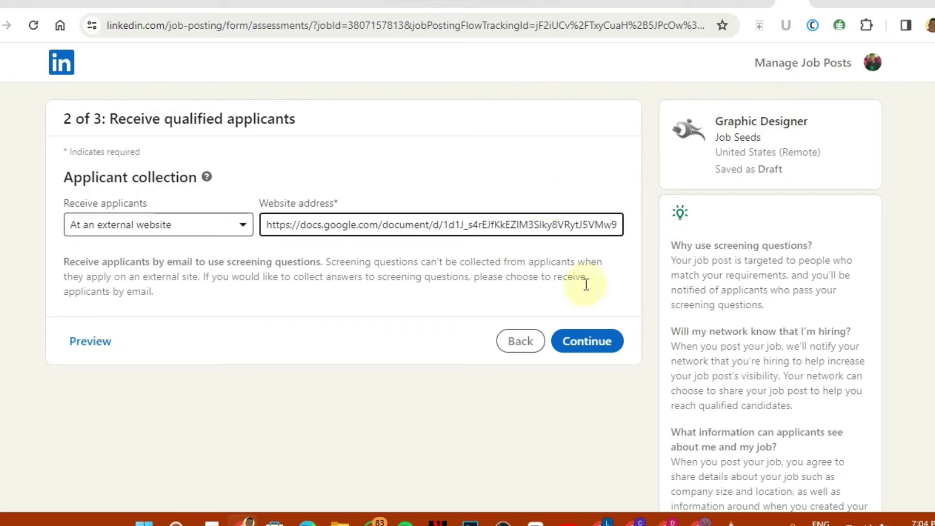
Step: Continue the job post to the company verification and start the entry of the company e-mail address
left_click(606, 340)
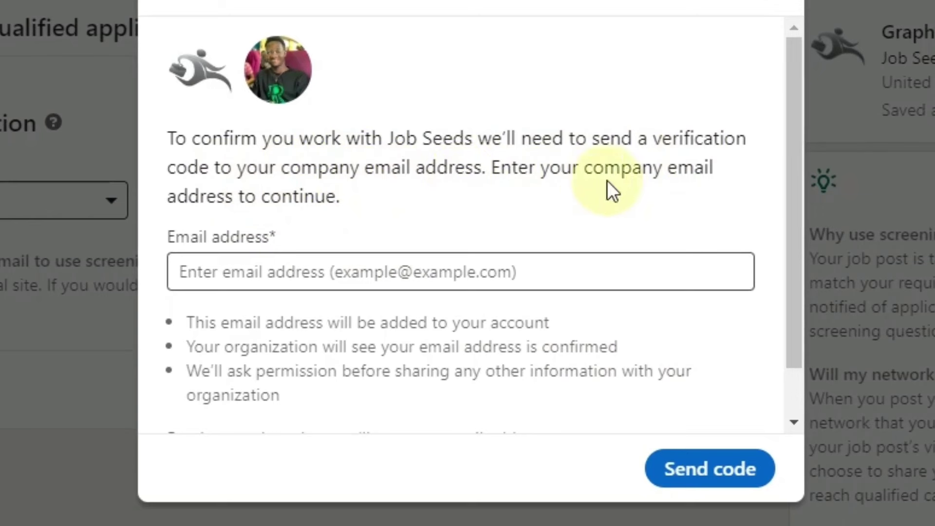
left_click(185, 271)
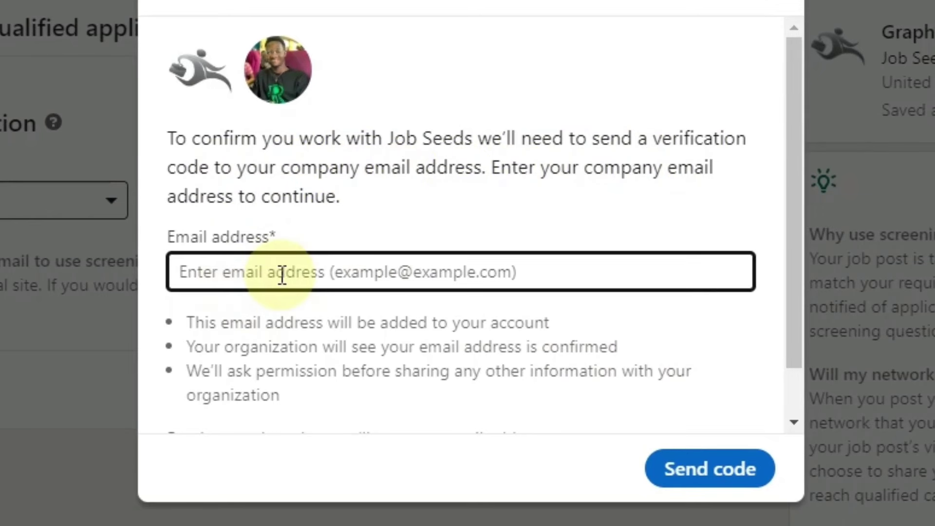